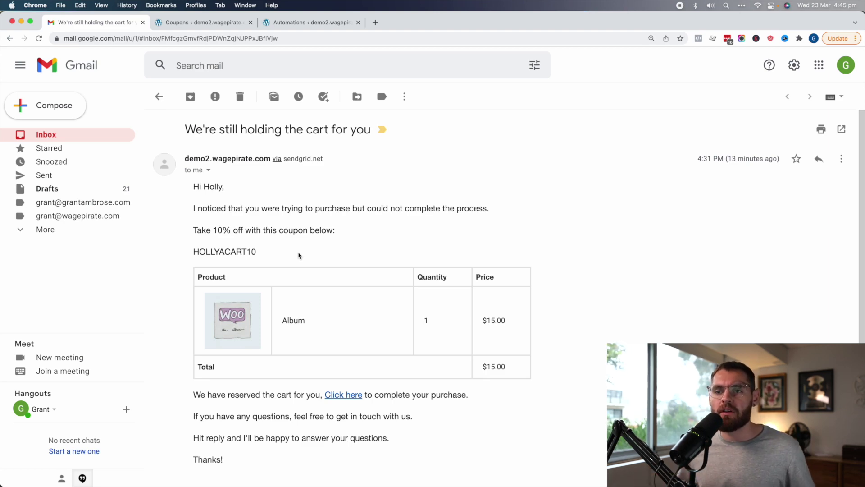
Highlight the personalised greeting, the 10% discount line and the name-based coupon code in the email
{"action": "left_click_drag", "start_coordinate": [194, 186], "coordinate": [216, 184]}
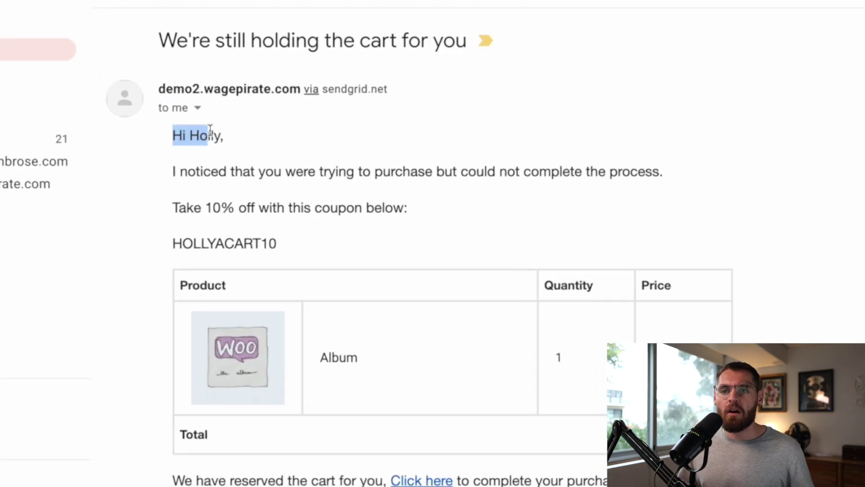
{"action": "left_click", "coordinate": [218, 170]}
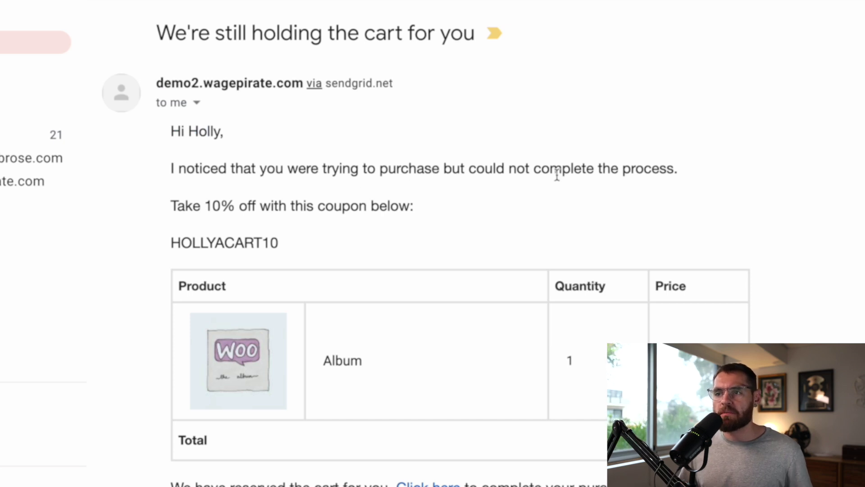
{"action": "left_click_drag", "start_coordinate": [192, 208], "coordinate": [378, 203]}
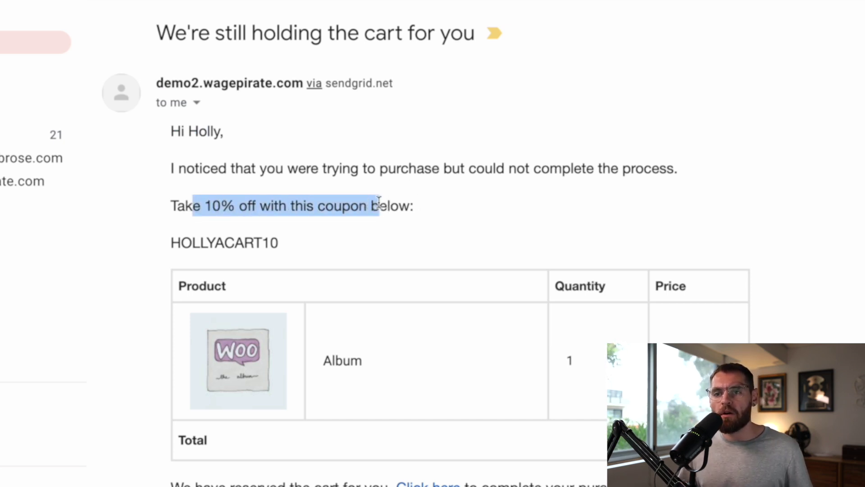
{"action": "left_click_drag", "start_coordinate": [199, 243], "coordinate": [285, 246]}
{"action": "left_click", "coordinate": [253, 242]}
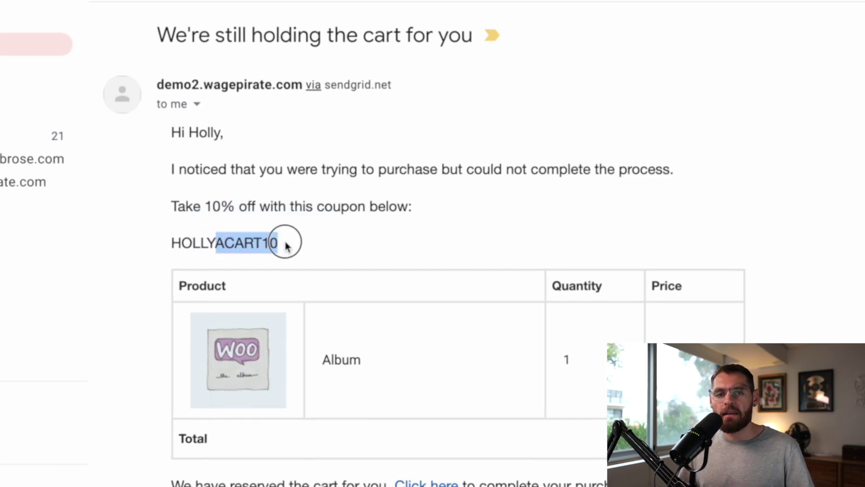
{"action": "left_click_drag", "start_coordinate": [216, 242], "coordinate": [195, 251]}
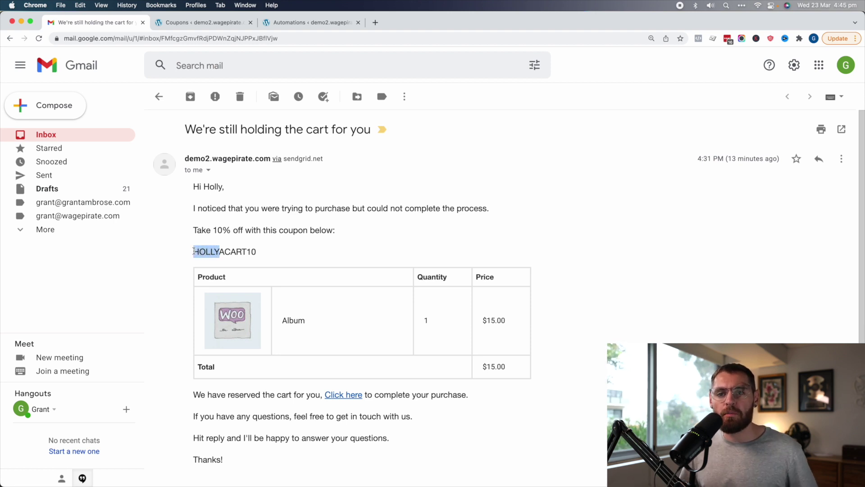
{"action": "left_click", "coordinate": [201, 251]}
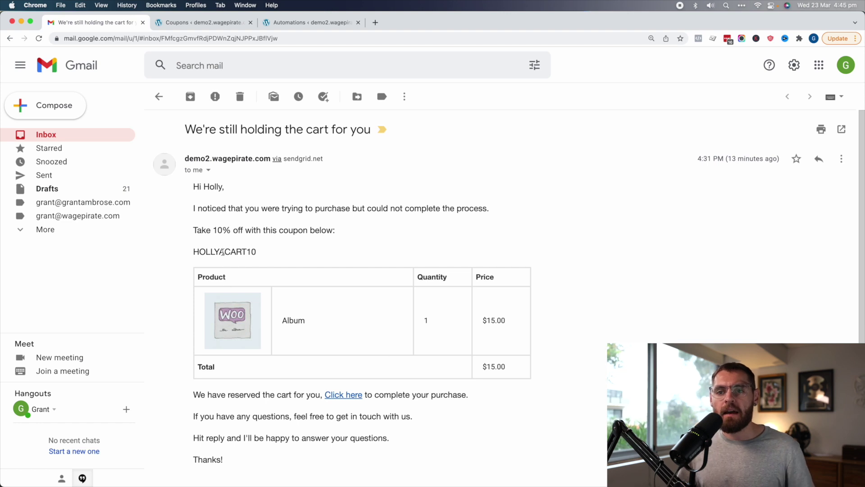
{"action": "left_click_drag", "start_coordinate": [222, 251], "coordinate": [194, 251]}
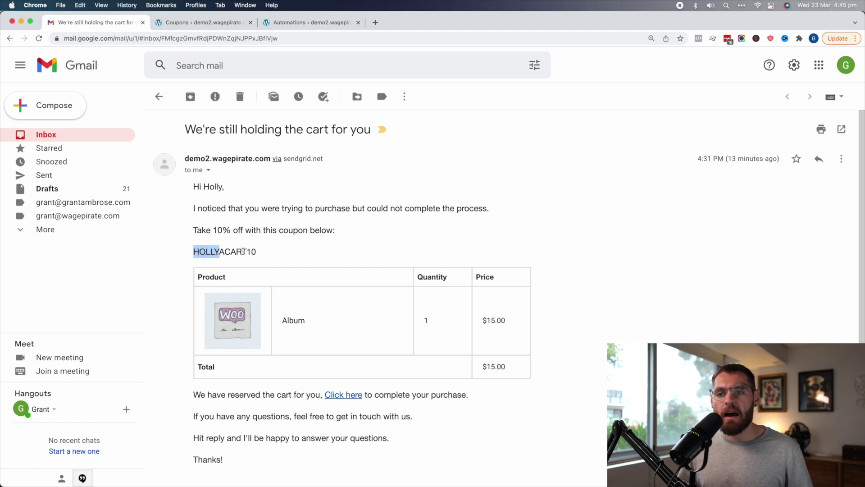
{"action": "left_click", "coordinate": [252, 252]}
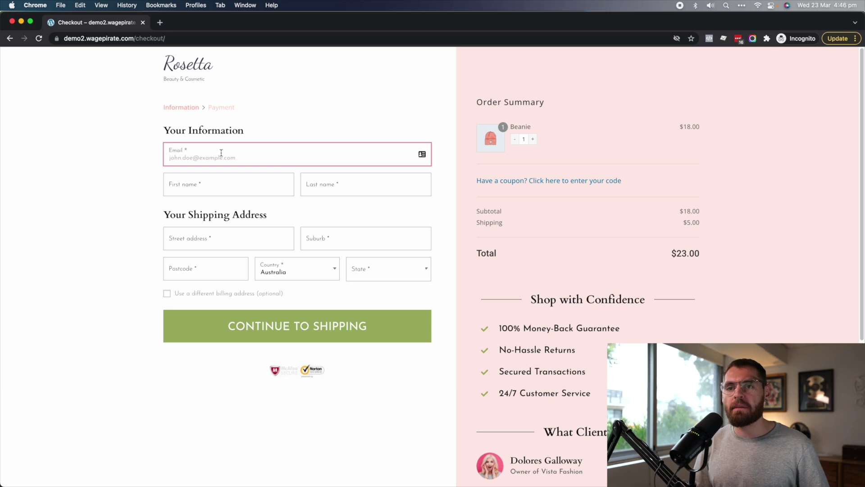
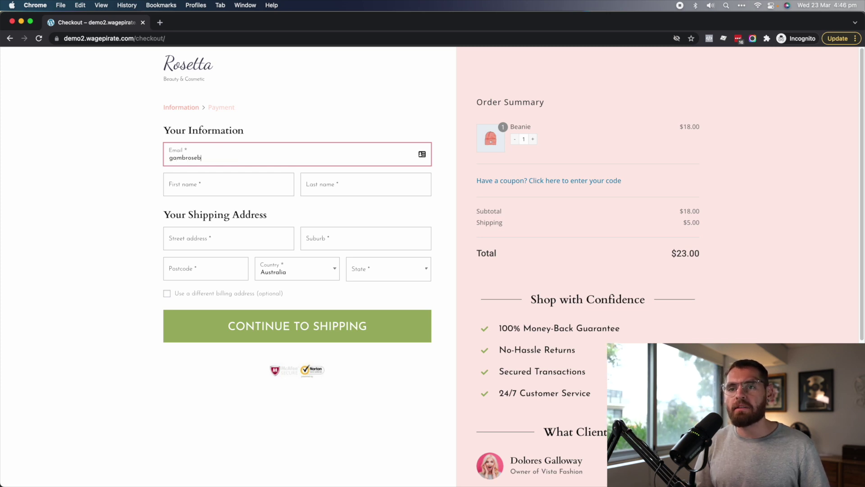
Enter the customer's email, first name and last name at checkout, then return to Gmail
{"action": "key", "text": "Tab"}
{"action": "type", "text": "Holly"}
{"action": "key", "text": "Tab"}
{"action": "type", "text": "Hoooo"}
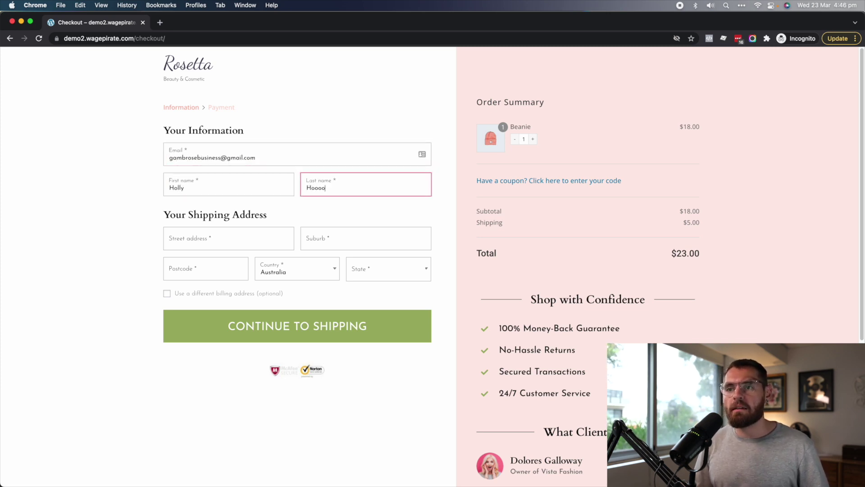
{"action": "left_click", "coordinate": [275, 231]}
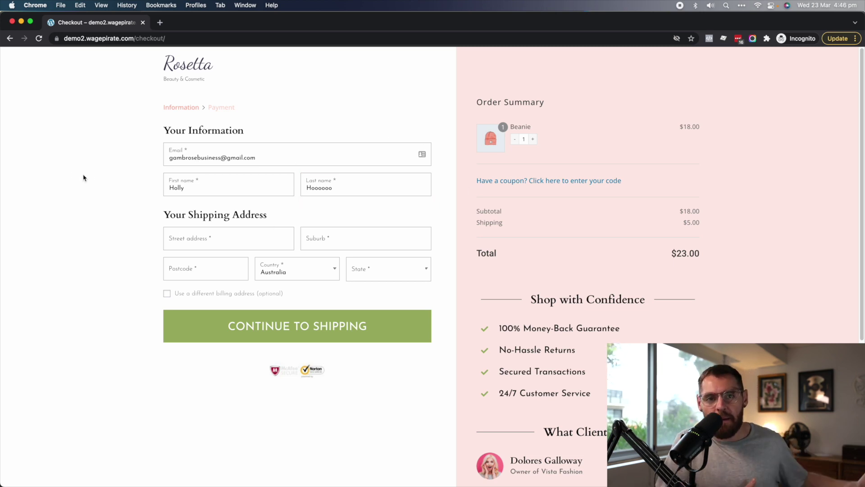
{"action": "key", "text": "super+grave"}
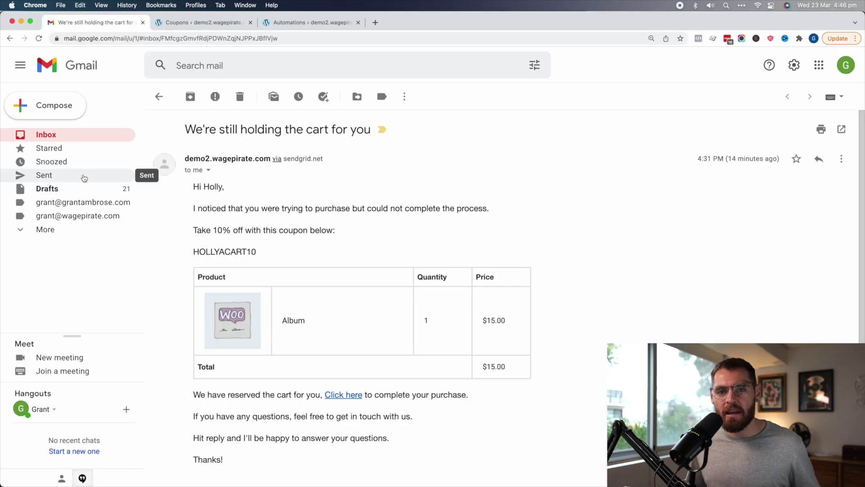
Switch to the tab showing the 'Cart Abandoned - do this' automation workflow
{"action": "left_click", "coordinate": [273, 24]}
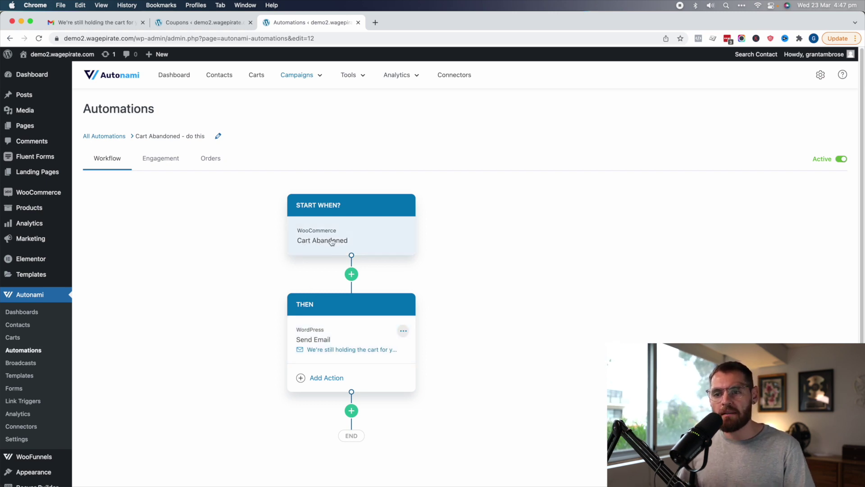
Open the Send Email step and highlight the first-name merge tag and the create_coupon shortcode in its body
{"action": "left_click", "coordinate": [330, 331]}
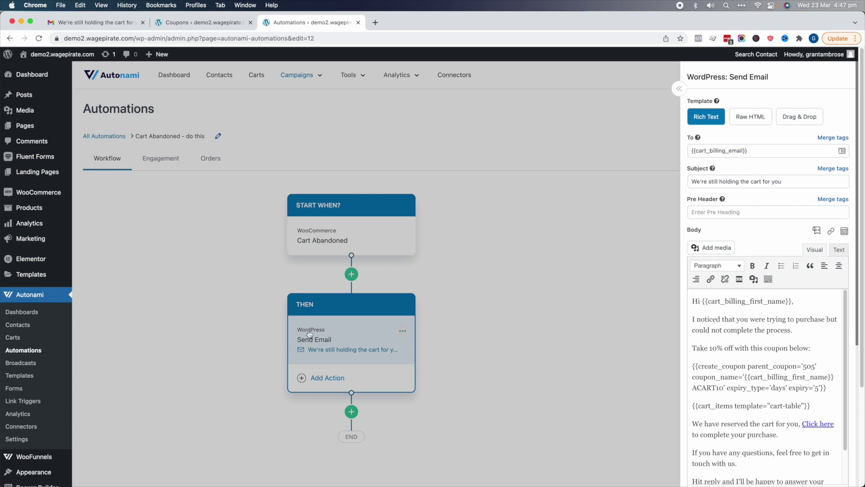
{"action": "left_click_drag", "start_coordinate": [702, 301], "coordinate": [789, 301]}
{"action": "left_click_drag", "start_coordinate": [708, 319], "coordinate": [778, 327]}
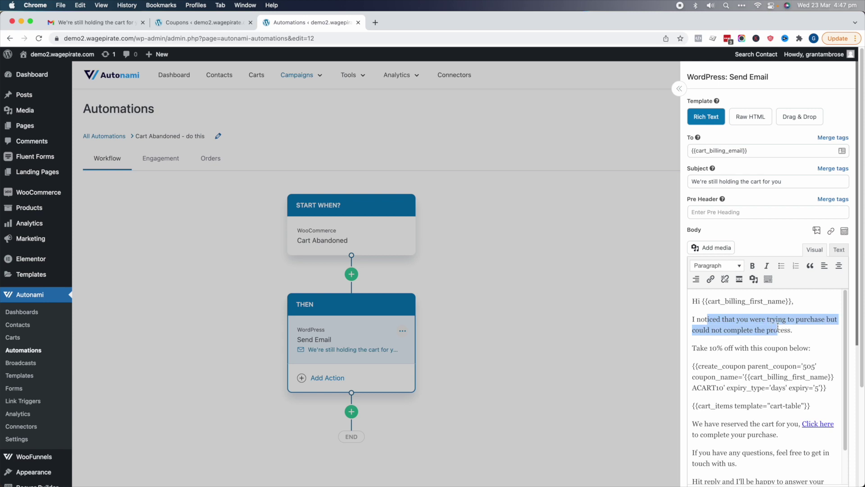
{"action": "left_click_drag", "start_coordinate": [704, 348], "coordinate": [782, 348]}
{"action": "left_click", "coordinate": [783, 363]}
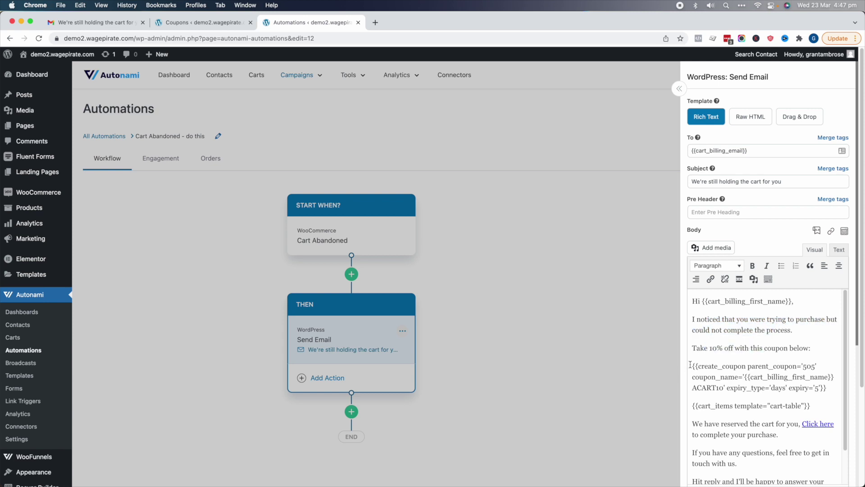
{"action": "left_click_drag", "start_coordinate": [695, 366], "coordinate": [817, 386]}
{"action": "left_click", "coordinate": [819, 387]}
Review the five WooCommerce coupons, including the personalised 10% code, then close that tab
{"action": "left_click", "coordinate": [205, 23]}
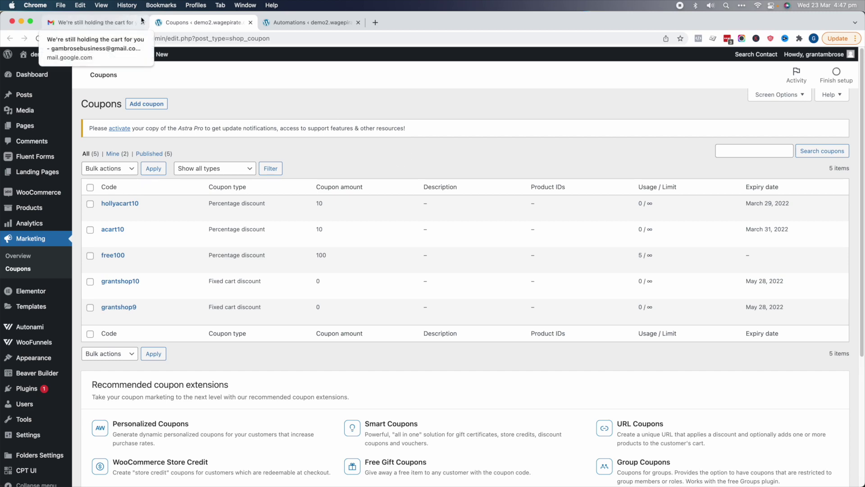
{"action": "key", "text": "super+w"}
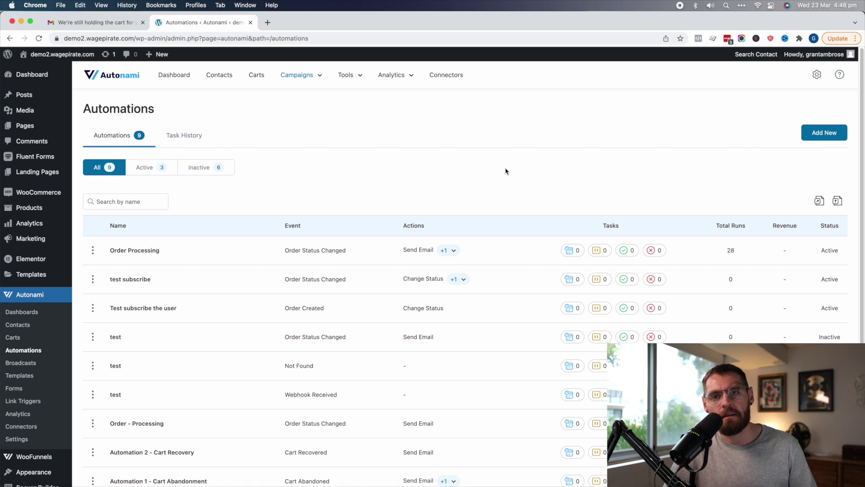
Create a new automation named 'Abandoned Cart' triggered by WooCommerce Cart Abandoned
{"action": "left_click", "coordinate": [541, 175]}
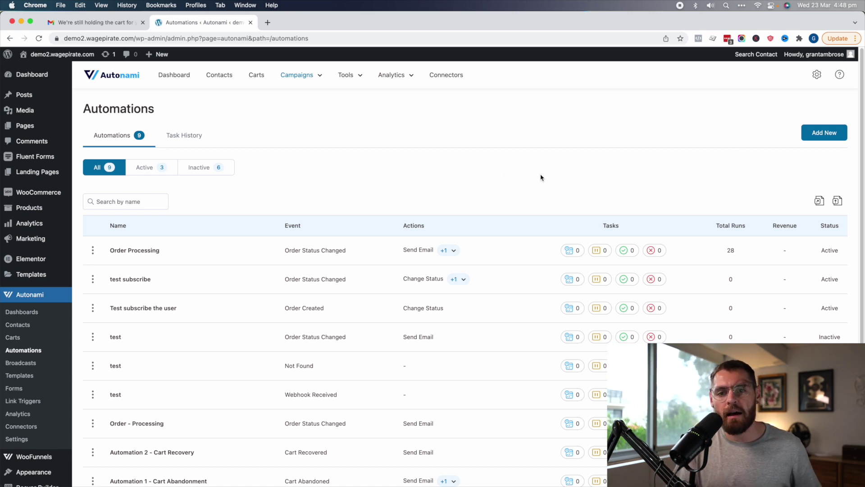
{"action": "left_click", "coordinate": [833, 132]}
{"action": "type", "text": "Abandoned Cart"}
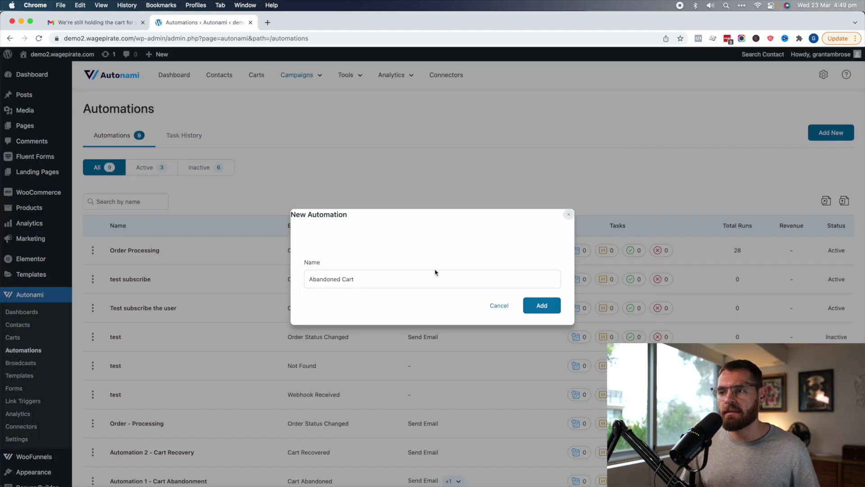
{"action": "left_click", "coordinate": [543, 305]}
{"action": "left_click", "coordinate": [309, 231]}
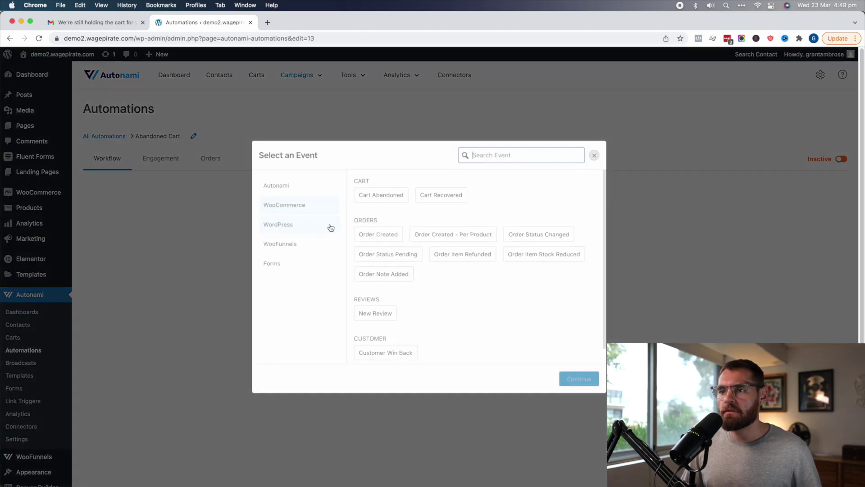
{"action": "left_click", "coordinate": [388, 194]}
{"action": "left_click", "coordinate": [584, 378]}
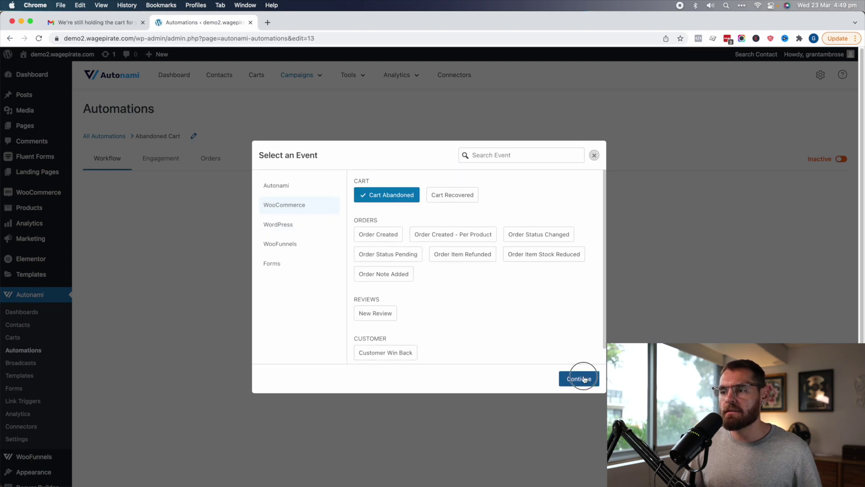
Add a Send Email action after the trigger and select all of its default body text
{"action": "left_click", "coordinate": [426, 302]}
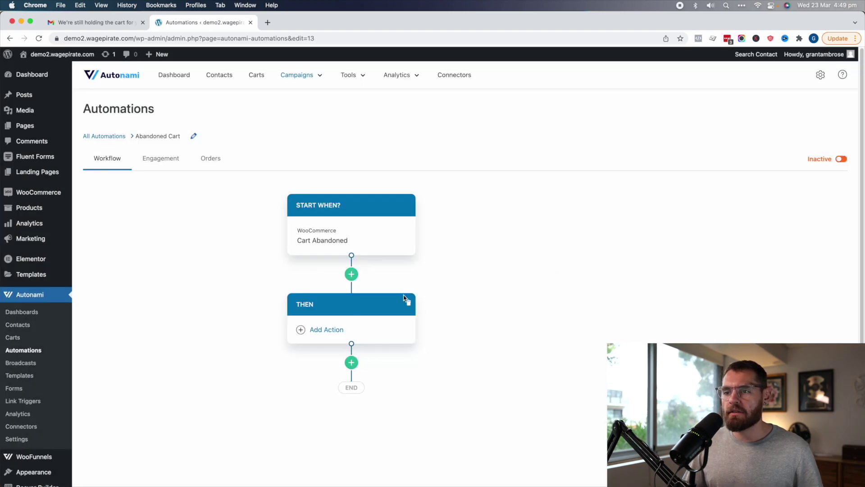
{"action": "left_click", "coordinate": [332, 336]}
{"action": "left_click", "coordinate": [379, 195]}
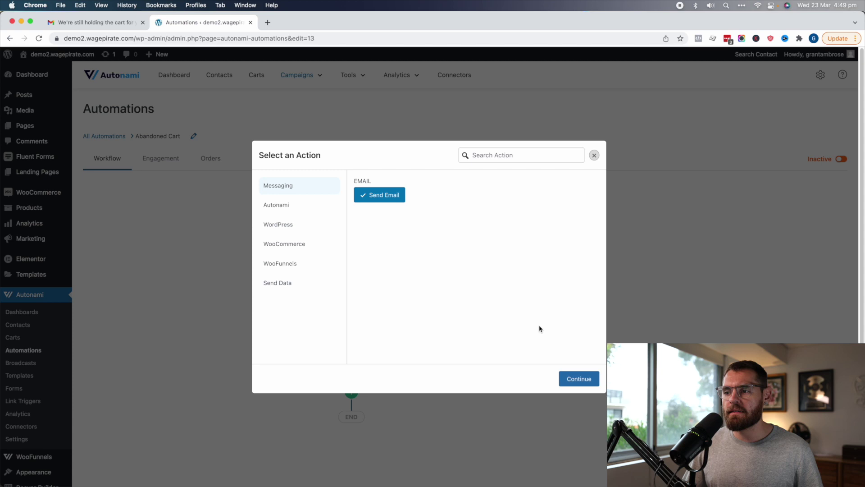
{"action": "left_click", "coordinate": [579, 379]}
{"action": "left_click", "coordinate": [329, 338]}
{"action": "left_click", "coordinate": [722, 350]}
{"action": "key", "text": "ctrl+a"}
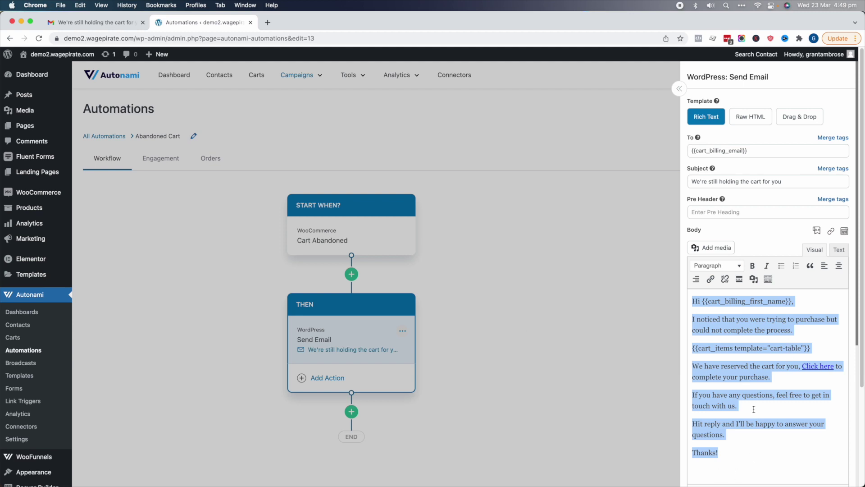
Generate a customer preview of the default email and close it
{"action": "scroll", "coordinate": [753, 408], "scroll_direction": "down", "scroll_amount": 6}
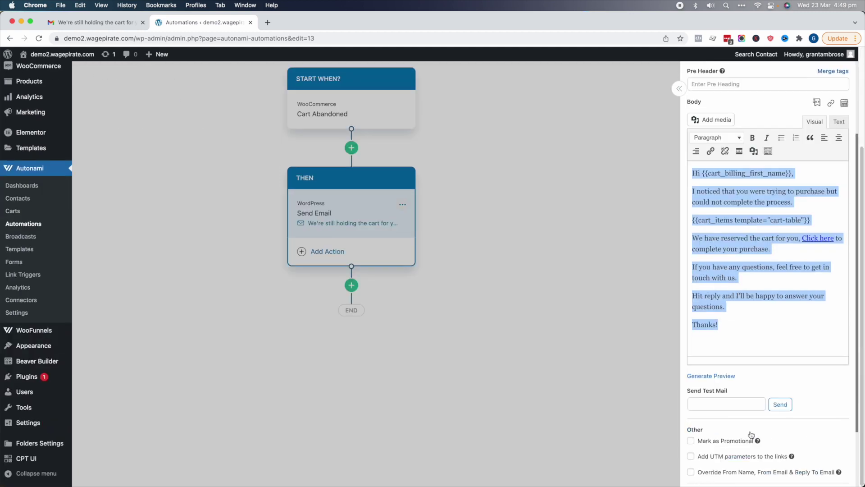
{"action": "left_click", "coordinate": [712, 376]}
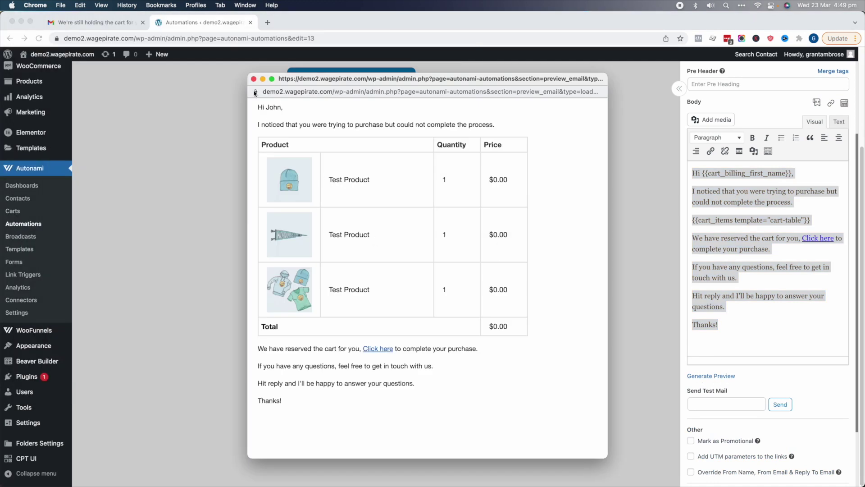
{"action": "left_click", "coordinate": [254, 78]}
Switch the email template to Drag & Drop and launch the full-screen designer
{"action": "left_click", "coordinate": [797, 284]}
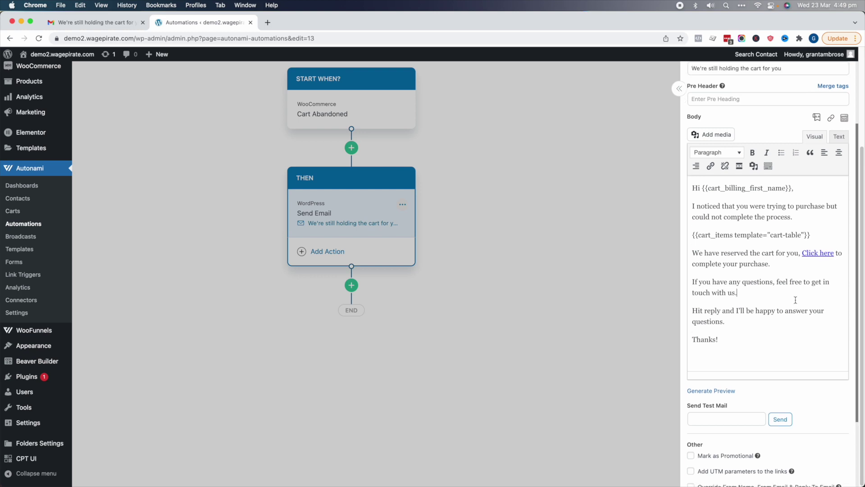
{"action": "scroll", "coordinate": [797, 284], "scroll_direction": "up", "scroll_amount": 3}
{"action": "key", "text": "super+a"}
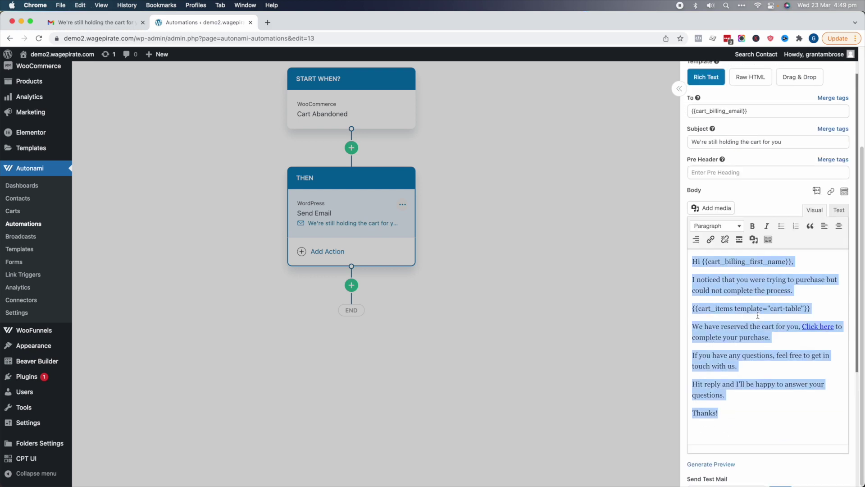
{"action": "left_click", "coordinate": [798, 76]}
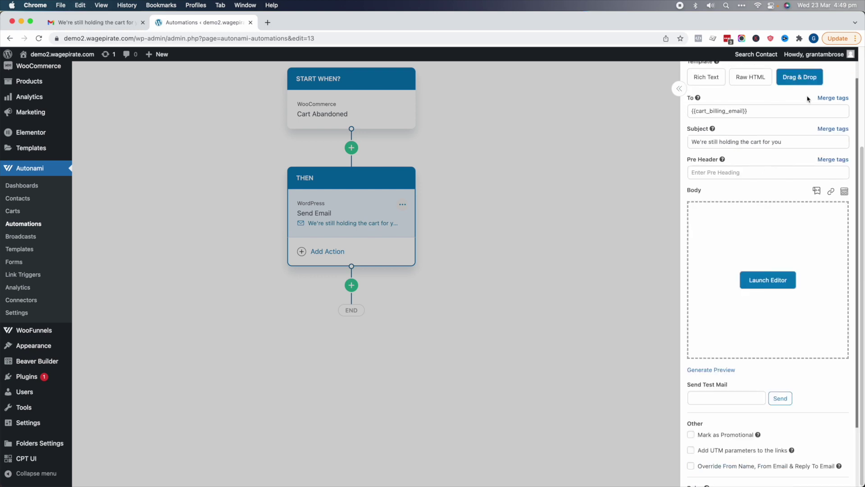
{"action": "left_click", "coordinate": [765, 279]}
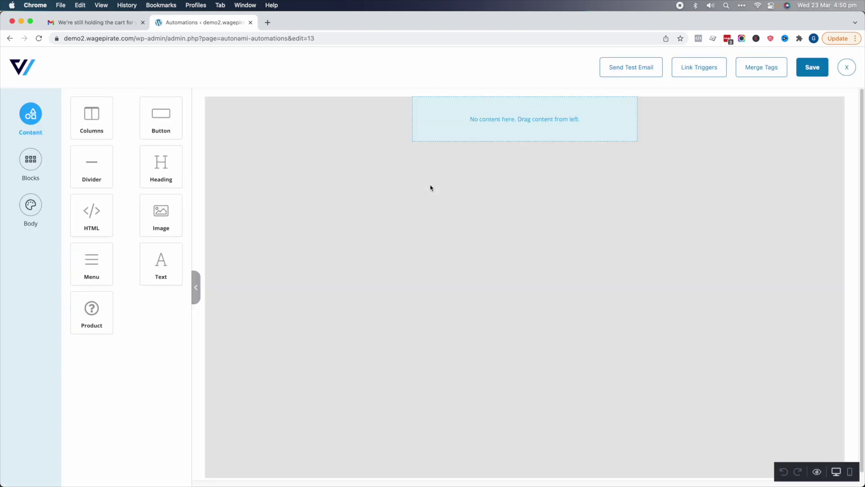
Add the Wage Pirate logo on a black header row, with Auto Width off to shrink it
{"action": "left_click_drag", "start_coordinate": [161, 215], "coordinate": [504, 116]}
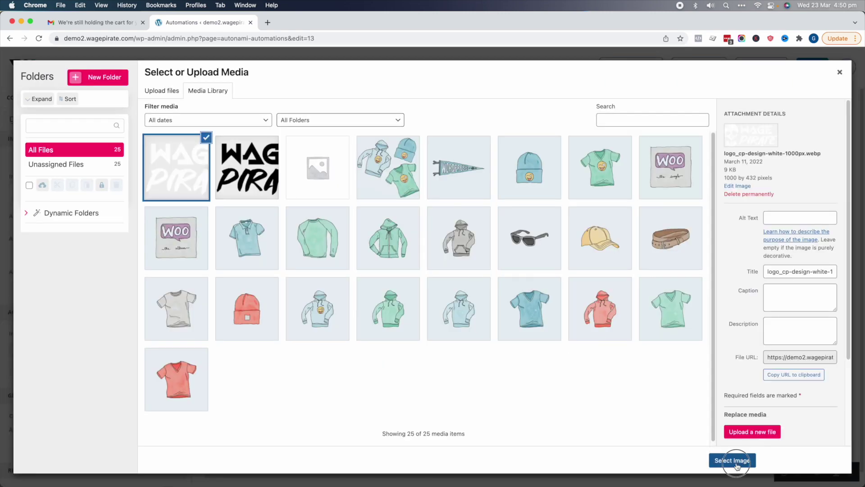
{"action": "left_click", "coordinate": [732, 460]}
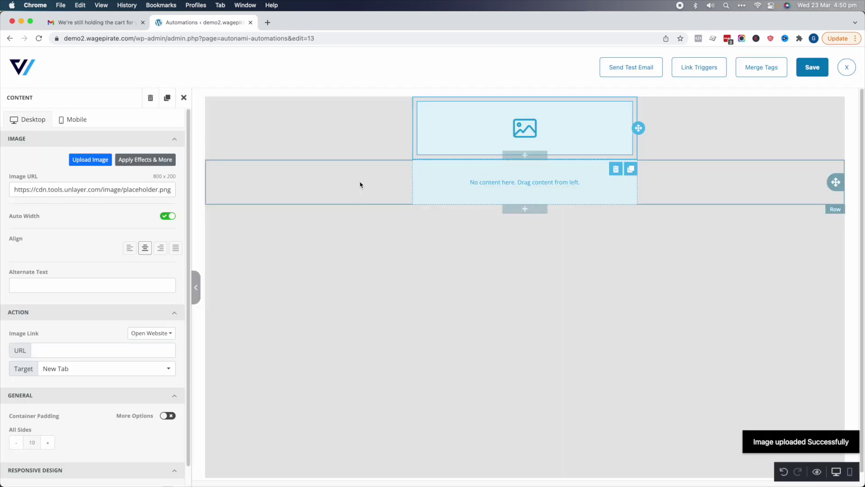
{"action": "left_click", "coordinate": [325, 126]}
{"action": "left_click", "coordinate": [168, 300]}
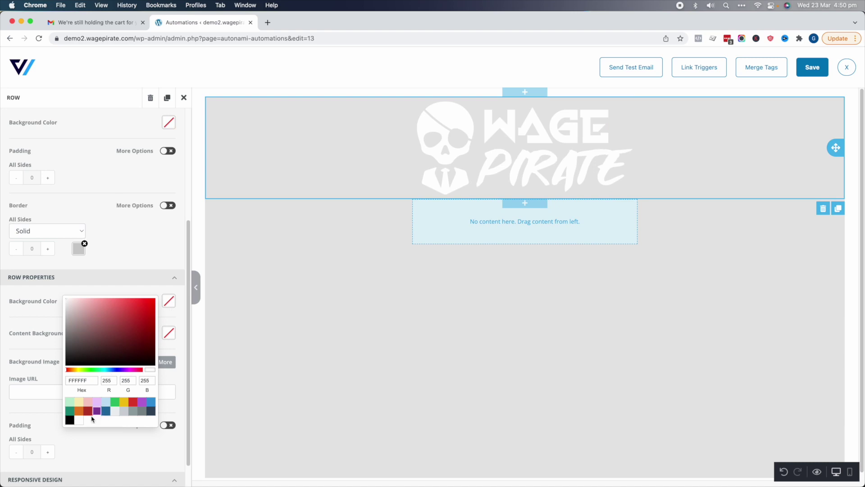
{"action": "left_click", "coordinate": [69, 421]}
{"action": "left_click", "coordinate": [523, 148]}
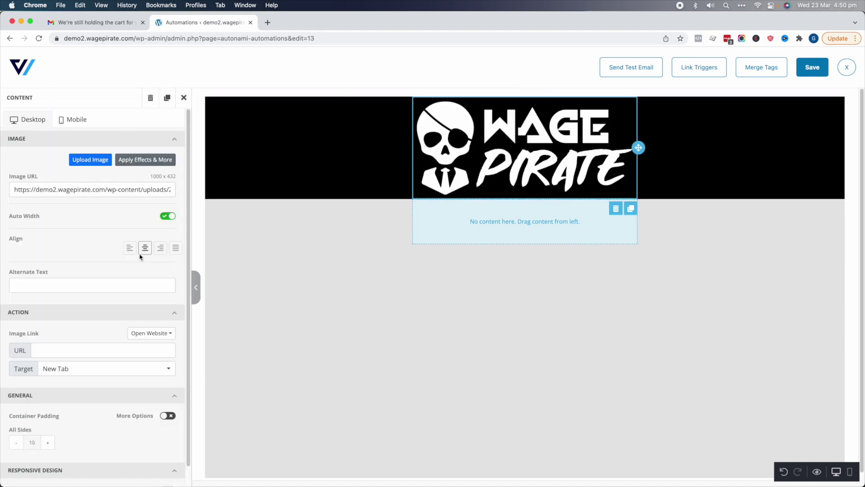
{"action": "left_click", "coordinate": [168, 215]}
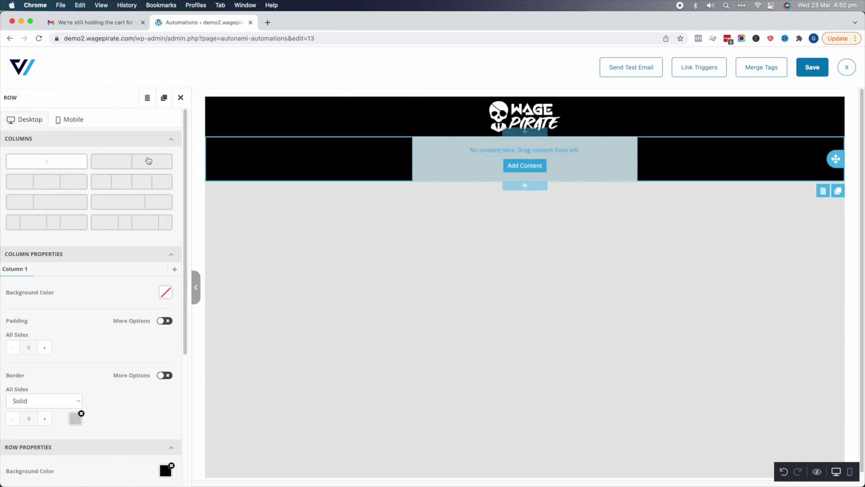
Add a text block below the logo with white text colour
{"action": "left_click_drag", "start_coordinate": [161, 263], "coordinate": [511, 162]}
{"action": "left_click", "coordinate": [175, 163]}
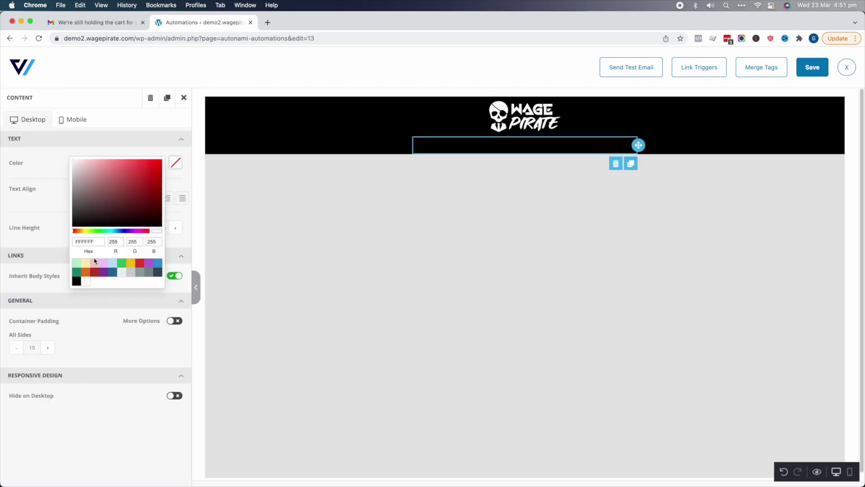
{"action": "left_click", "coordinate": [86, 281]}
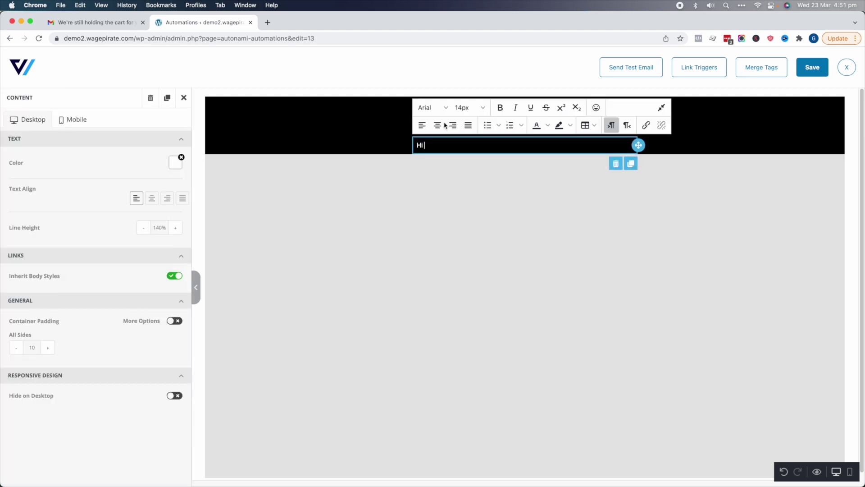
Insert the cart_billing_first_name tag with fallback 'there' after 'Hi' and enlarge the greeting to 22px
{"action": "left_click", "coordinate": [756, 70]}
{"action": "scroll", "coordinate": [361, 253], "scroll_direction": "down", "scroll_amount": 3}
{"action": "left_click", "coordinate": [384, 267]}
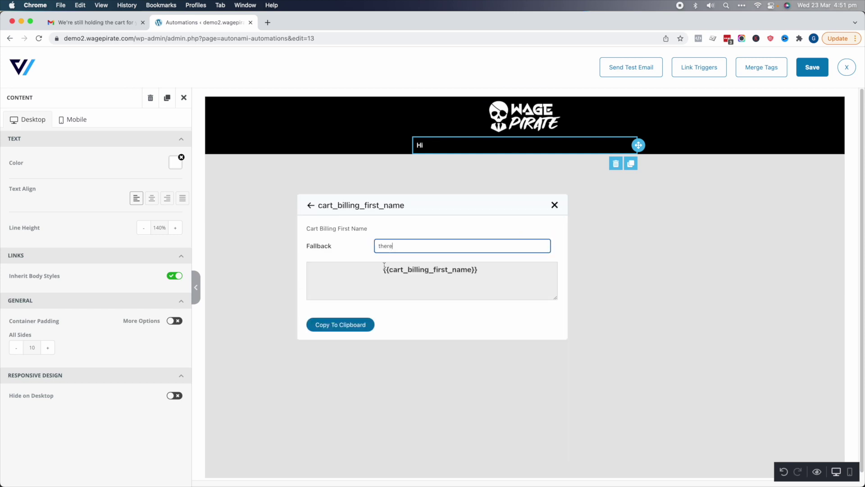
{"action": "left_click", "coordinate": [351, 324]}
{"action": "left_click", "coordinate": [462, 143]}
{"action": "type", "text": "{{cart_billing_first_name fallback='there'}}"}
{"action": "key", "text": "super+a"}
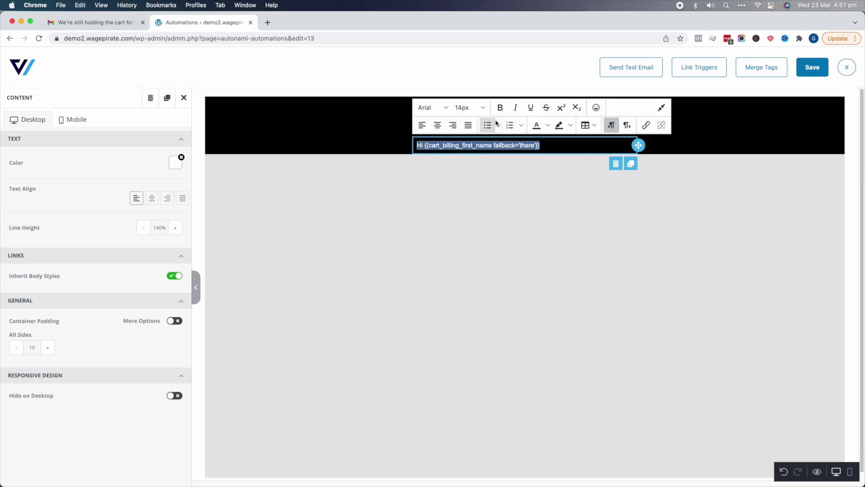
{"action": "left_click", "coordinate": [485, 110]}
{"action": "left_click", "coordinate": [465, 225]}
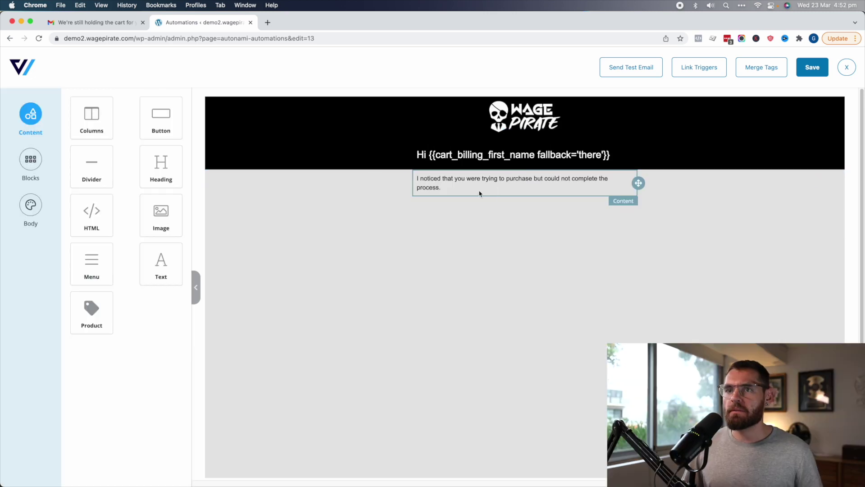
Add a new row below the intro paragraph with a white background
{"action": "left_click_drag", "start_coordinate": [92, 118], "coordinate": [397, 207]}
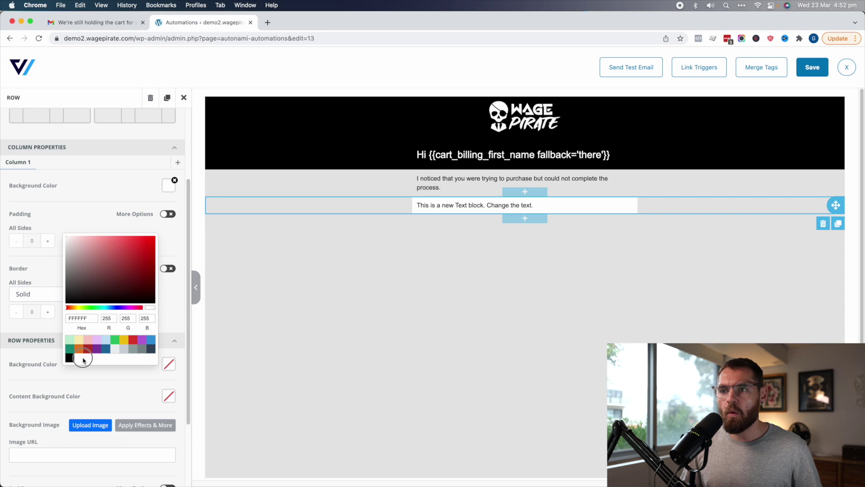
{"action": "left_click", "coordinate": [80, 358]}
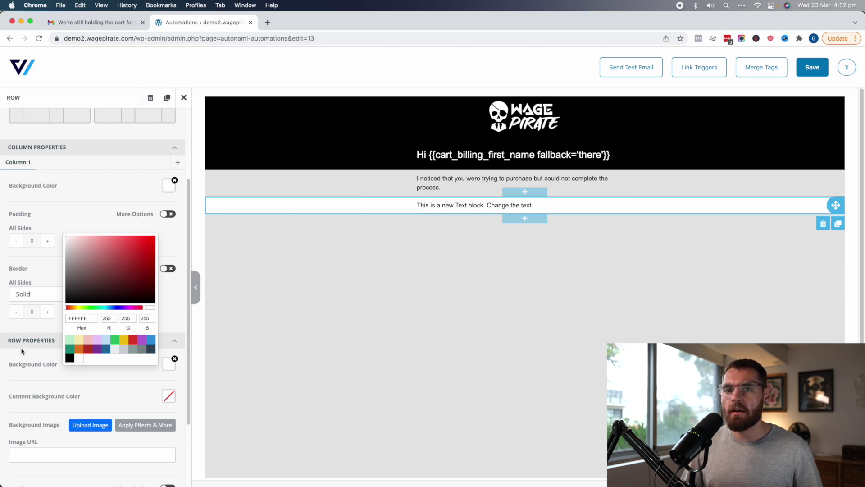
{"action": "left_click", "coordinate": [31, 268]}
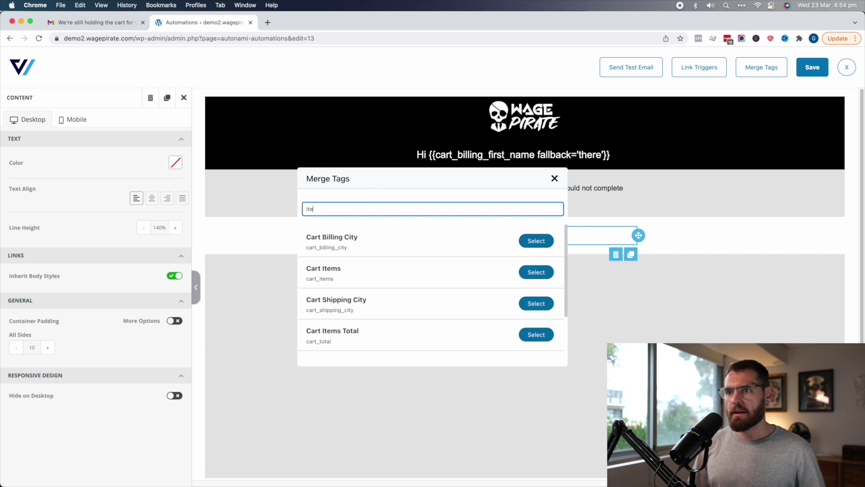
Insert the Cart Items merge tag in Cart Table Layout, then add a text block beneath it
{"action": "type", "text": "em"}
{"action": "left_click", "coordinate": [530, 243]}
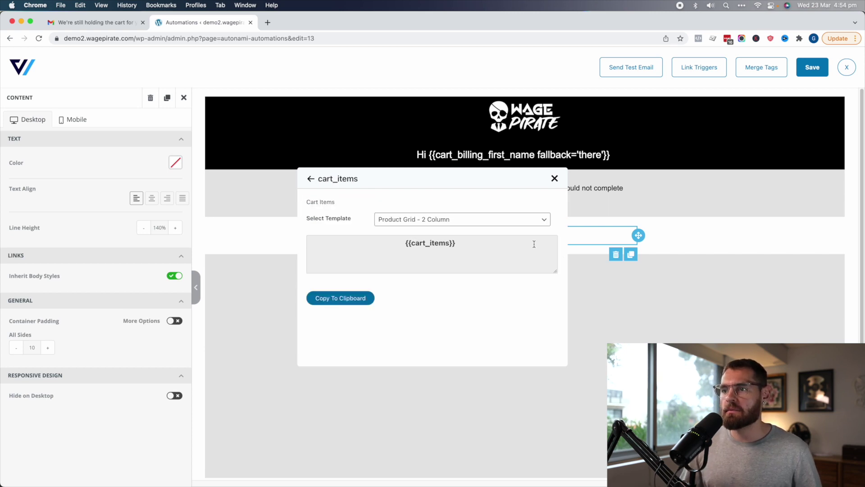
{"action": "left_click", "coordinate": [408, 246]}
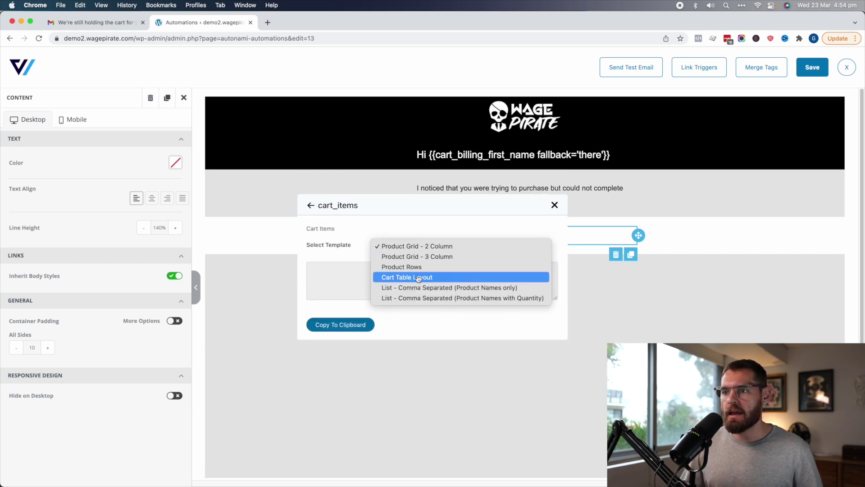
{"action": "left_click", "coordinate": [404, 278]}
{"action": "left_click", "coordinate": [340, 324]}
{"action": "type", "text": "{{cart_items template='cart-table'}}"}
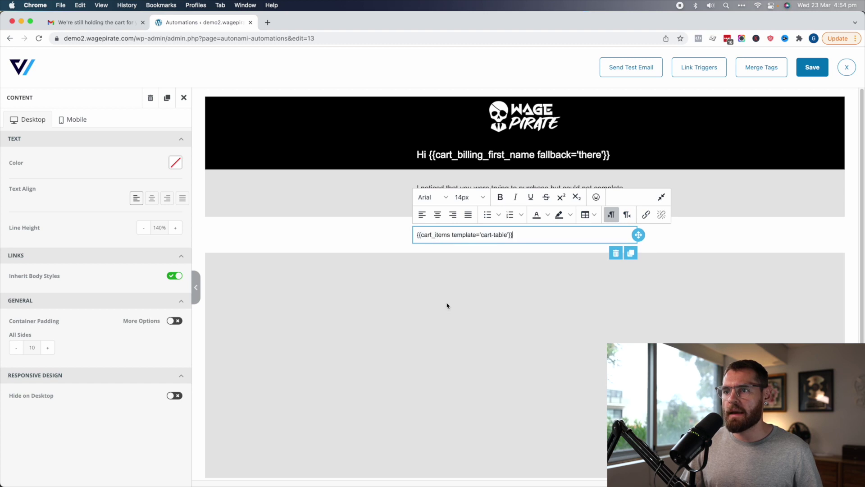
{"action": "left_click", "coordinate": [452, 330]}
{"action": "left_click", "coordinate": [30, 113]}
{"action": "left_click_drag", "start_coordinate": [161, 264], "coordinate": [482, 265]}
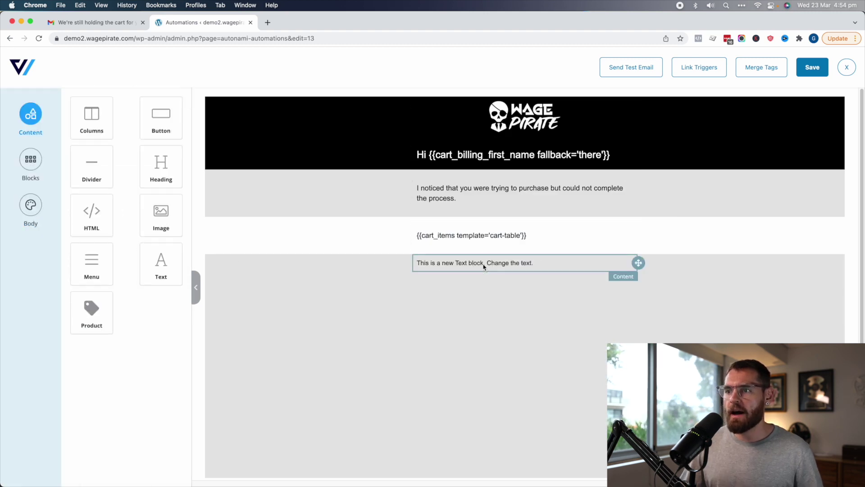
Paste the reserved-cart message and label the button 'Complete Your Order' at 20px
{"action": "triple_click", "coordinate": [485, 263]}
{"action": "type", "text": "We have reserved the cart for you. Click here to complete your purchase. If you have any questions, feel free to get in touch with us. Hit reply and I'll be happy to answer your questions. Thanks!"}
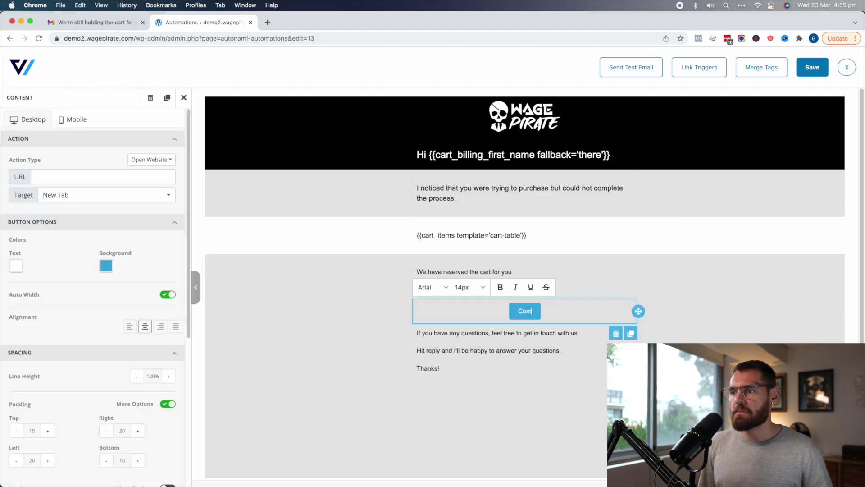
{"action": "type", "text": "plete Your Order"}
{"action": "key", "text": "cmd+a"}
{"action": "left_click", "coordinate": [470, 287]}
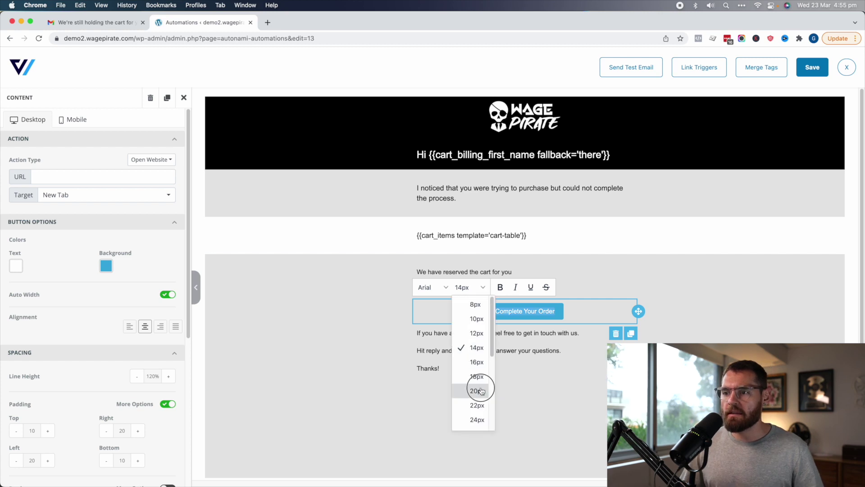
{"action": "left_click", "coordinate": [480, 391]}
Give the Complete Your Order button a green background
{"action": "left_click", "coordinate": [106, 266]}
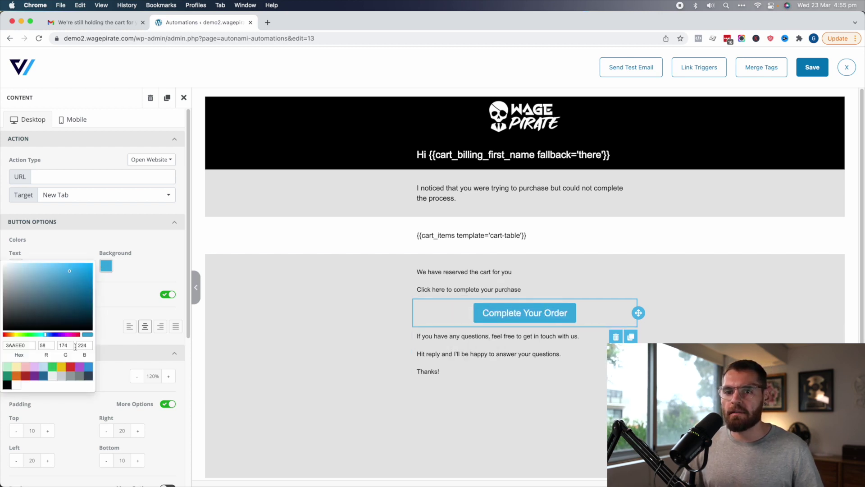
{"action": "left_click", "coordinate": [51, 366]}
{"action": "left_click", "coordinate": [315, 342]}
{"action": "left_click", "coordinate": [494, 313]}
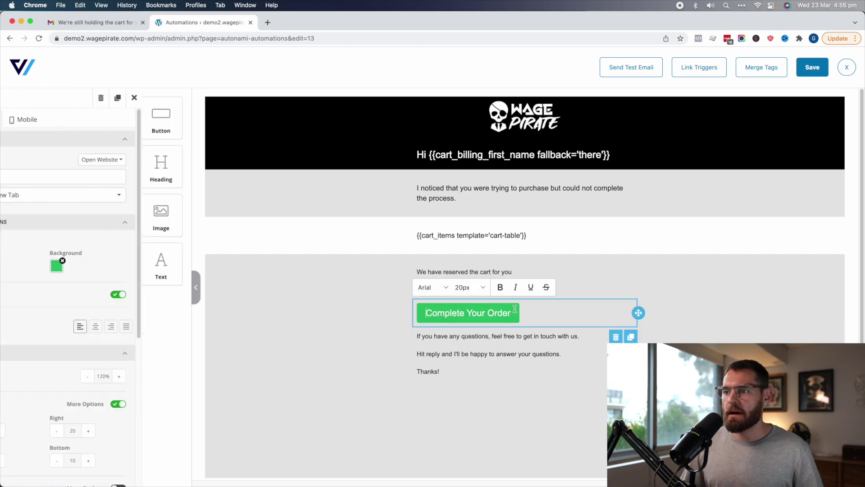
Copy the Cart Recovery Link merge tag and paste it as the button's Action URL
{"action": "left_click", "coordinate": [774, 72]}
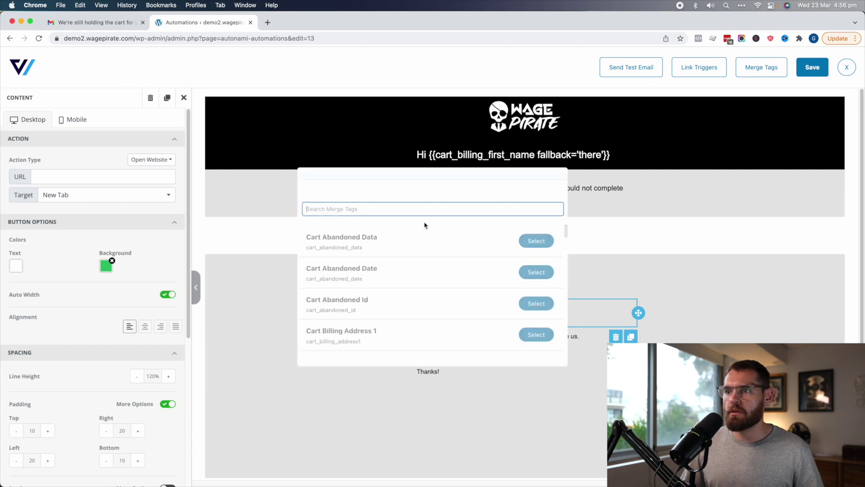
{"action": "type", "text": "url"}
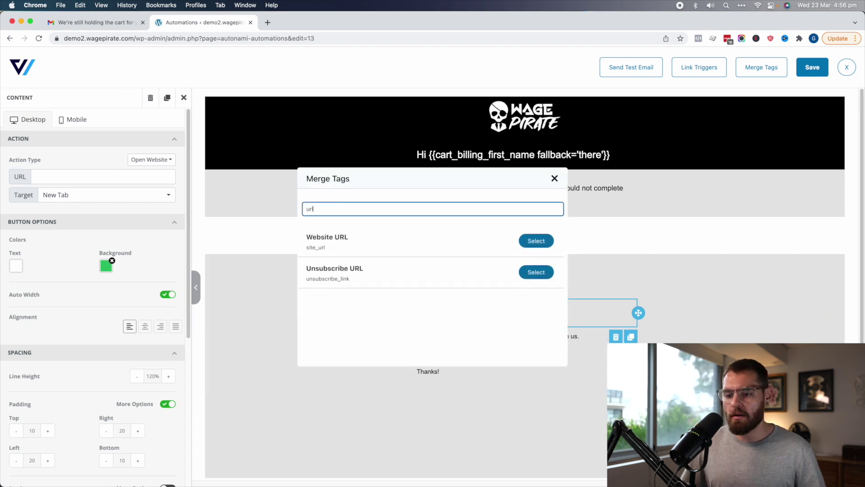
{"action": "key", "text": "BackSpace"}
{"action": "key", "text": "BackSpace"}
{"action": "key", "text": "BackSpace"}
{"action": "type", "text": "link"}
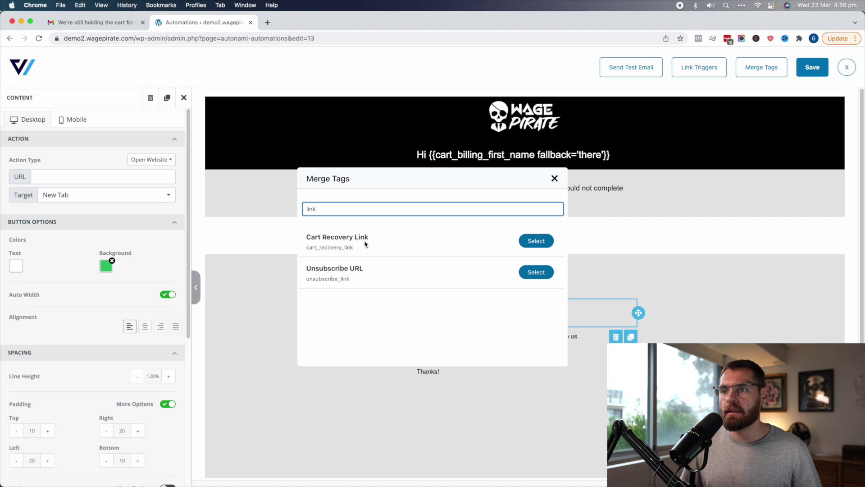
{"action": "left_click", "coordinate": [488, 249]}
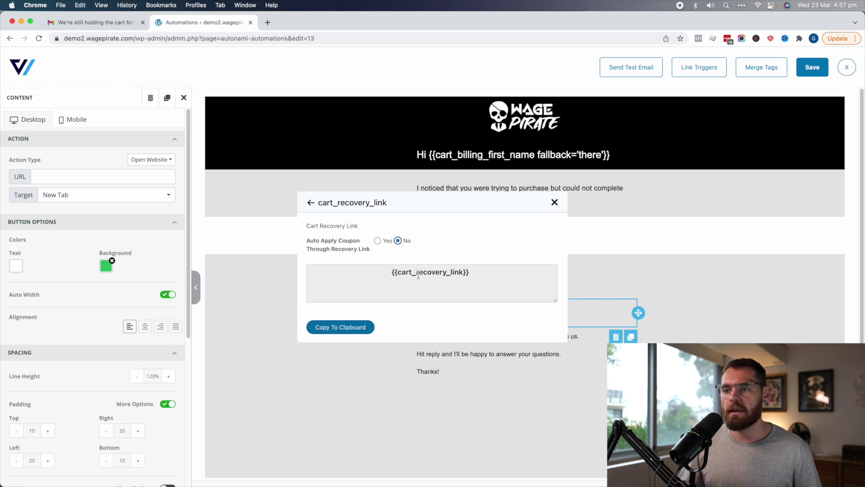
{"action": "left_click", "coordinate": [339, 327]}
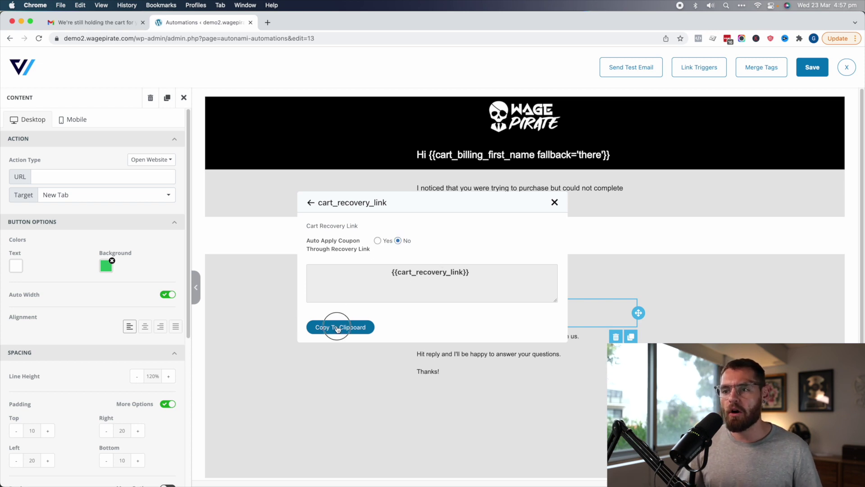
{"action": "left_click", "coordinate": [85, 176]}
{"action": "key", "text": "super+v"}
{"action": "left_click", "coordinate": [319, 359]}
Link 'Click here to complete your purchase' to the pasted cart recovery merge tag
{"action": "left_click", "coordinate": [522, 290]}
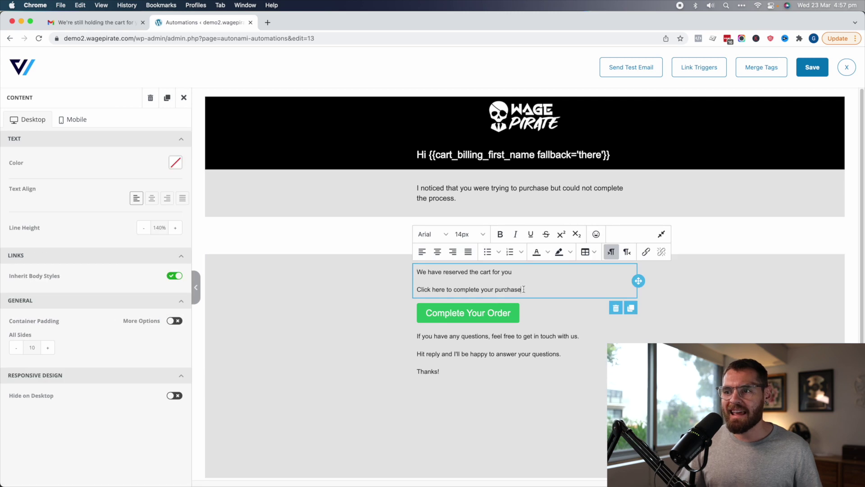
{"action": "left_click_drag", "start_coordinate": [522, 290], "coordinate": [416, 290]}
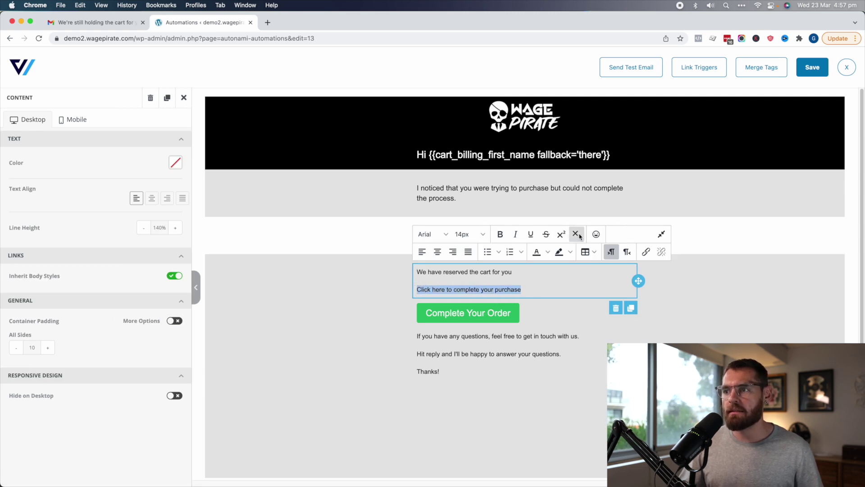
{"action": "key", "text": "super+k"}
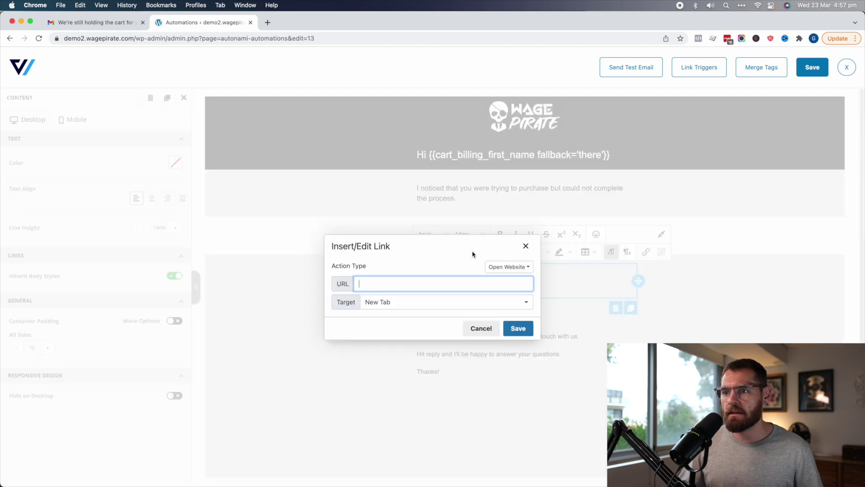
{"action": "key", "text": "super+v"}
{"action": "left_click", "coordinate": [519, 329]}
{"action": "left_click", "coordinate": [476, 414]}
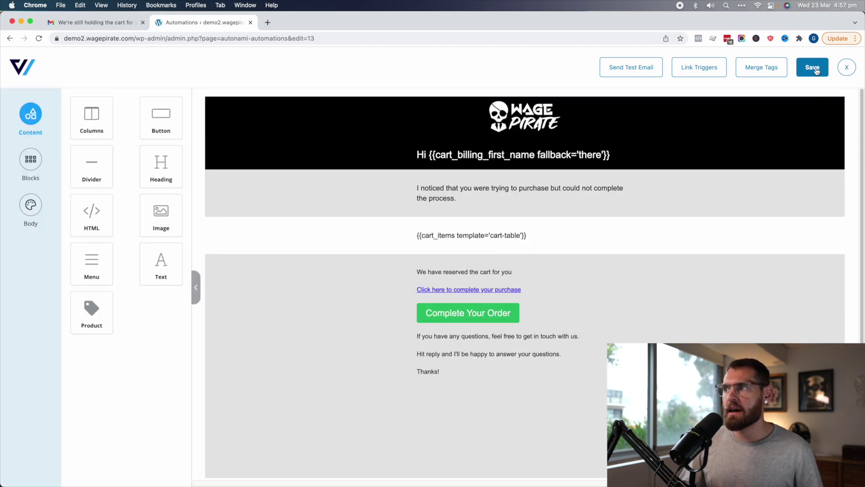
Save and exit the email editor, scroll through the generated preview, then close it
{"action": "left_click", "coordinate": [848, 68]}
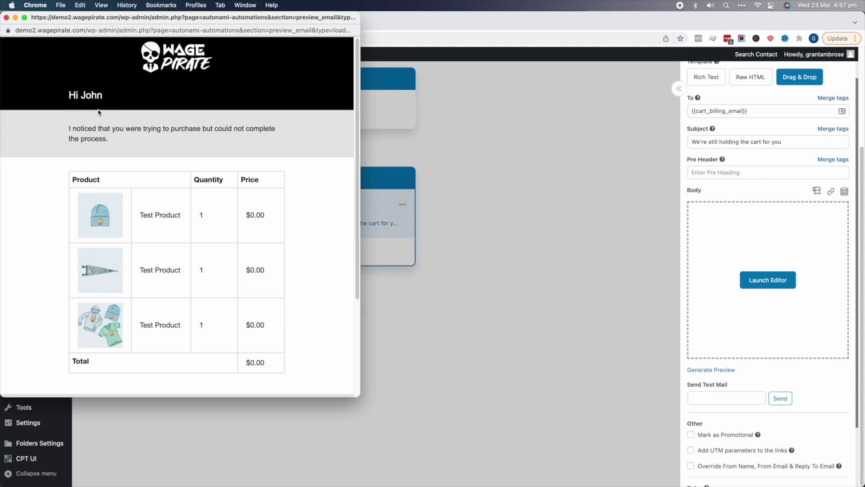
{"action": "left_click_drag", "start_coordinate": [90, 125], "coordinate": [311, 134]}
{"action": "left_click", "coordinate": [322, 156]}
{"action": "scroll", "coordinate": [354, 140], "scroll_direction": "down", "scroll_amount": 5}
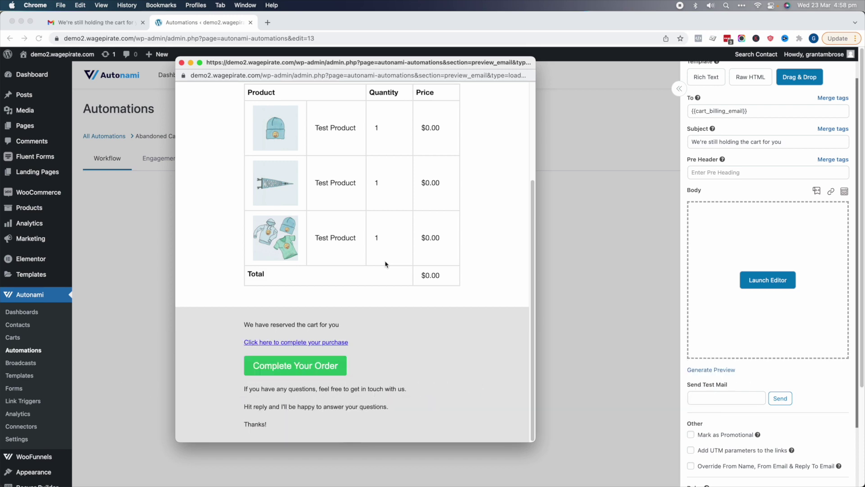
{"action": "left_click", "coordinate": [461, 209]}
{"action": "key", "text": "super+w"}
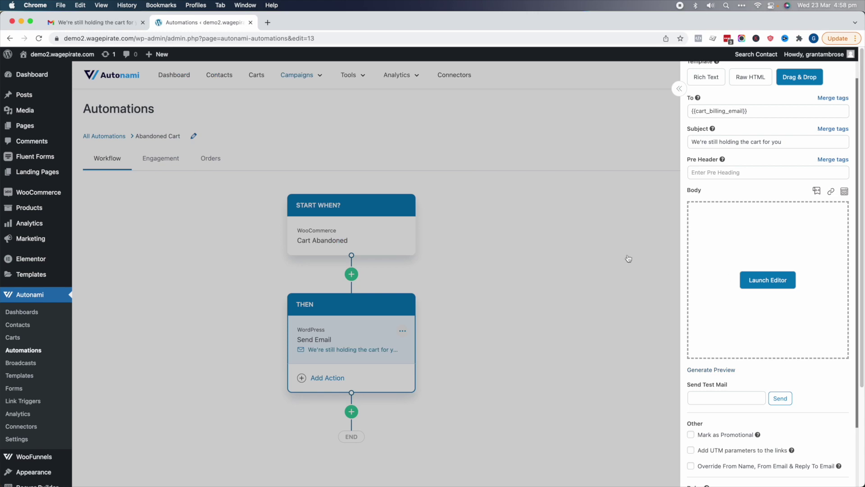
Close the email panel, check the acart10 coupon in WooCommerce Coupons, and return to Automations
{"action": "left_click", "coordinate": [607, 246]}
{"action": "mouse_move", "coordinate": [31, 239]}
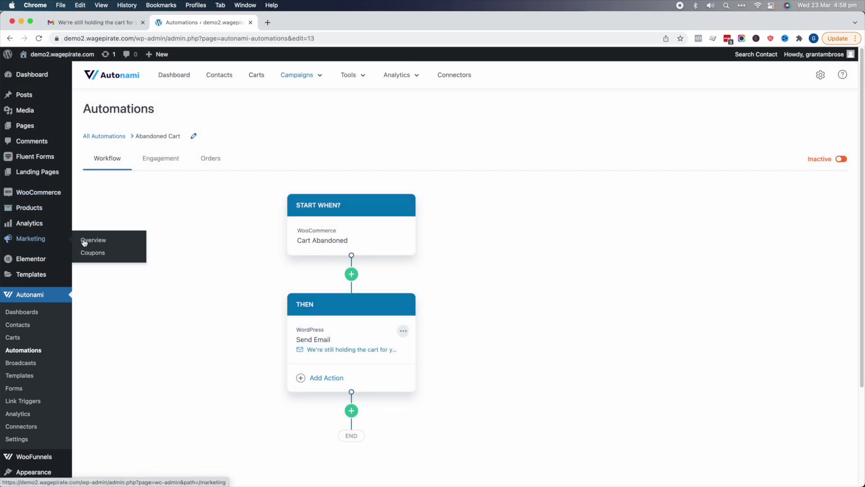
{"action": "left_click", "coordinate": [92, 253]}
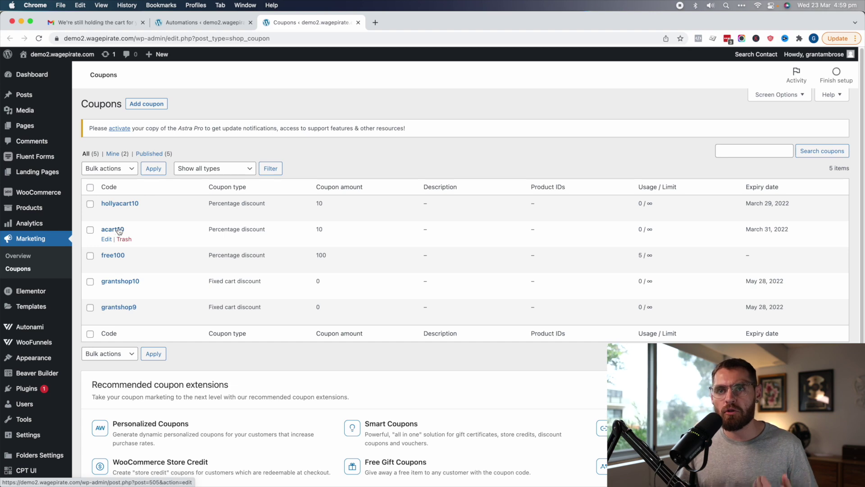
{"action": "left_click", "coordinate": [226, 25]}
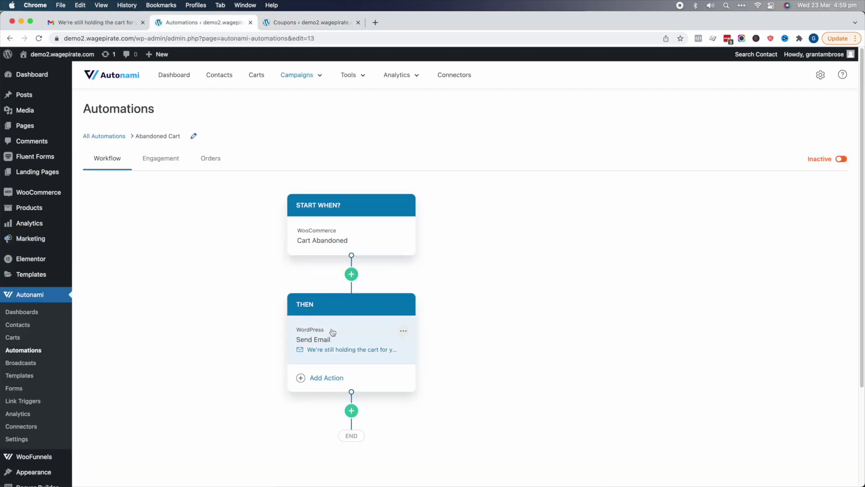
Reopen the email editor and add 'AND! Use your secret personalized Coupon Code:' on a new line
{"action": "left_click", "coordinate": [351, 359]}
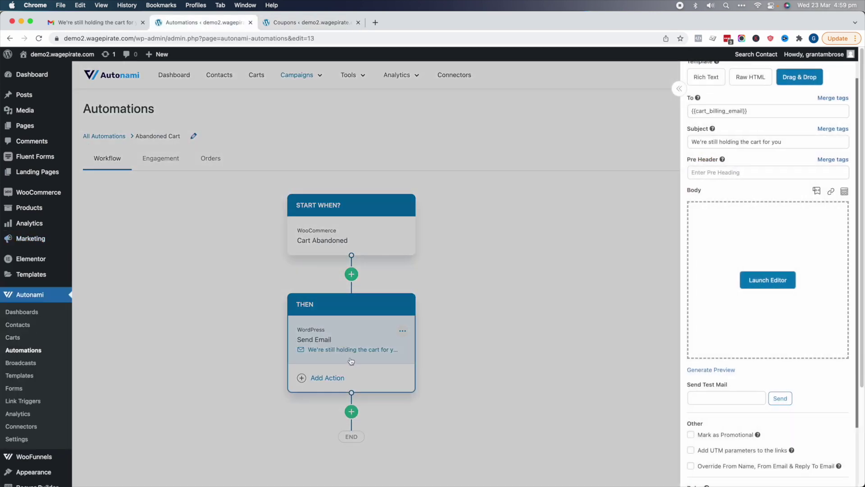
{"action": "left_click", "coordinate": [780, 281]}
{"action": "left_click", "coordinate": [521, 273]}
{"action": "type", "text": "..."}
{"action": "key", "text": "Return"}
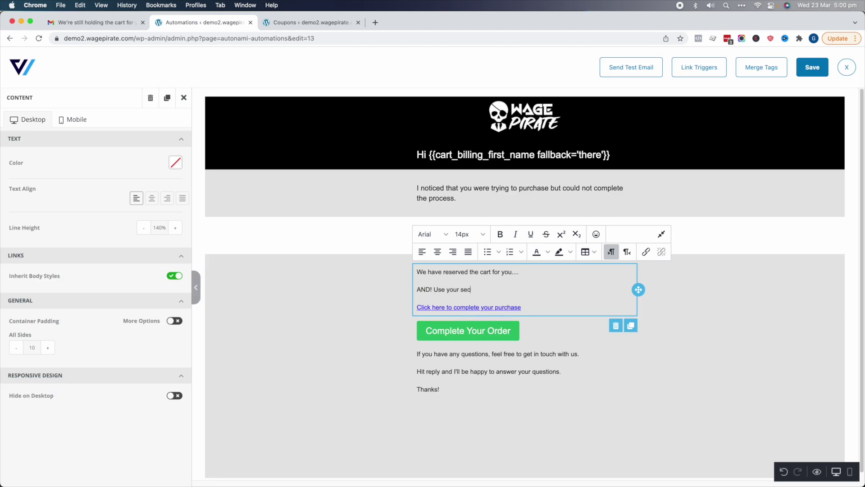
{"action": "type", "text": "AND! Use your secret personalized coupo"}
{"action": "key", "text": "BackSpace"}
{"action": "key", "text": "BackSpace"}
{"action": "key", "text": "BackSpace"}
{"action": "key", "text": "BackSpace"}
{"action": "key", "text": "BackSpace"}
{"action": "type", "text": "Coupon Code:"}
{"action": "key", "text": "Return"}
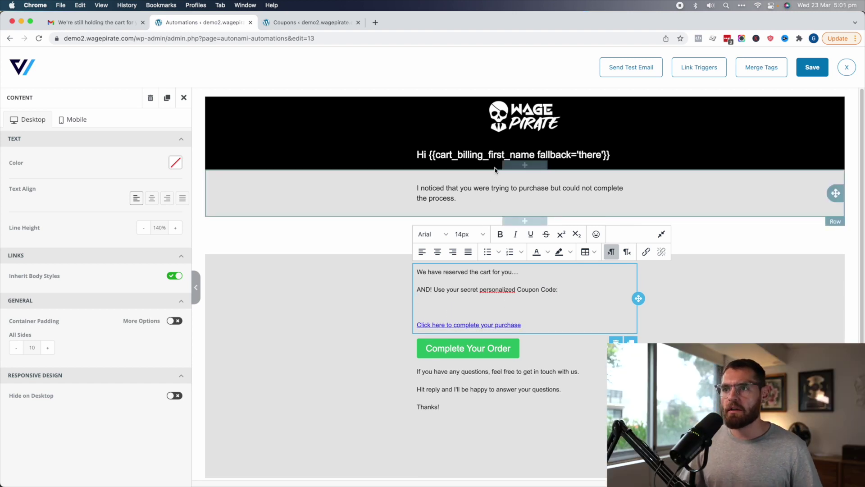
Select the first-name merge tag in the greeting heading, then return to the text block
{"action": "left_click", "coordinate": [450, 154]}
{"action": "left_click_drag", "start_coordinate": [429, 155], "coordinate": [610, 155]}
{"action": "left_click", "coordinate": [522, 298]}
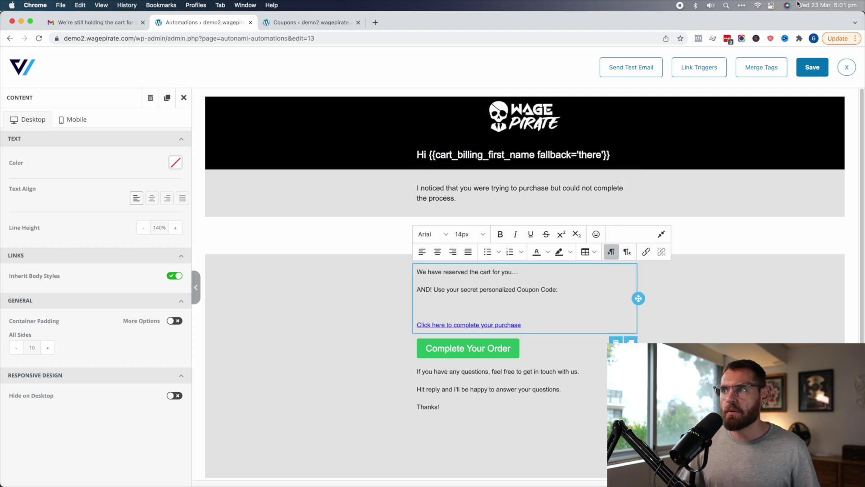
Insert the Create New Coupon merge tag with ACART10 as the parent coupon
{"action": "left_click", "coordinate": [762, 68]}
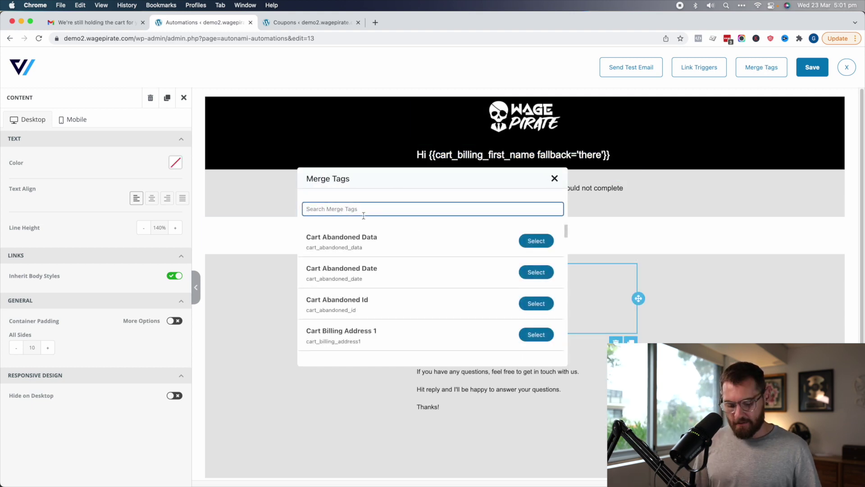
{"action": "type", "text": "coupon"}
{"action": "left_click", "coordinate": [535, 240]}
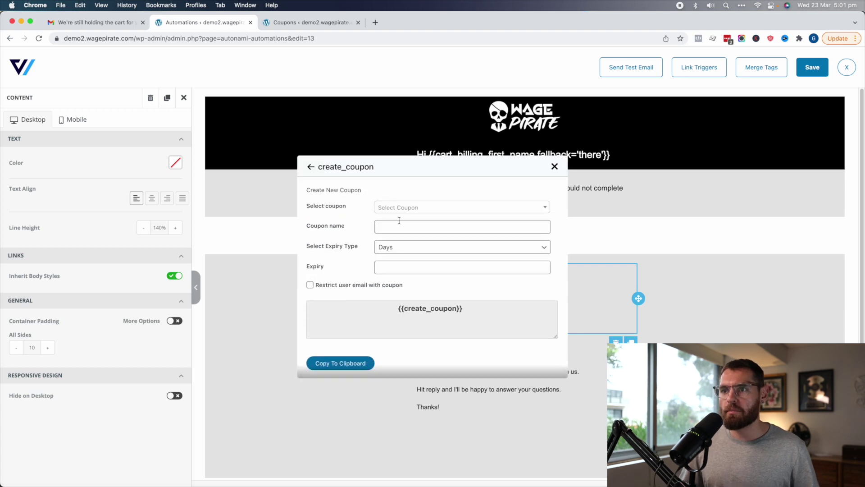
{"action": "left_click", "coordinate": [385, 208]}
{"action": "type", "text": "ac"}
{"action": "left_click", "coordinate": [393, 241]}
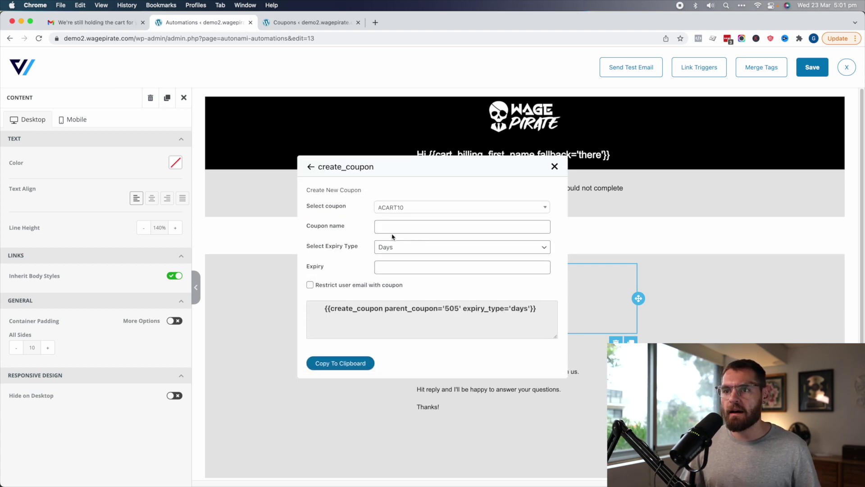
Name the coupon {{cart_billing_first_name}}ACART10 and set a 7-day expiry
{"action": "left_click", "coordinate": [392, 228]}
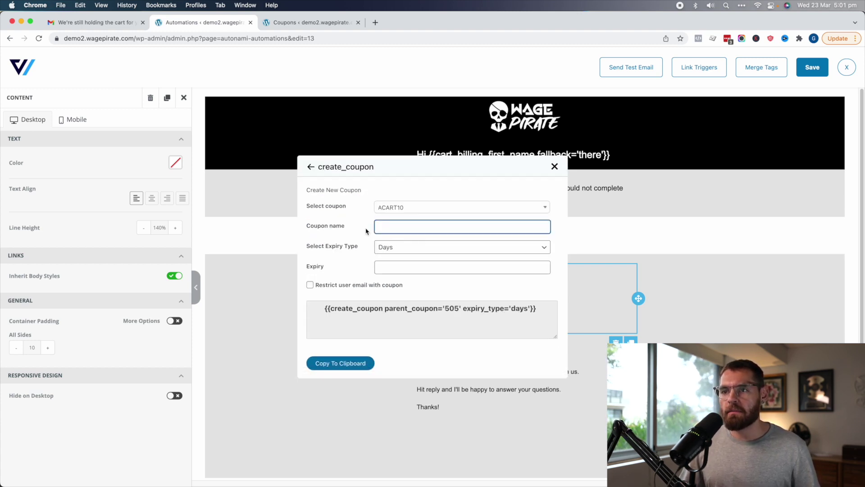
{"action": "key", "text": "super+v"}
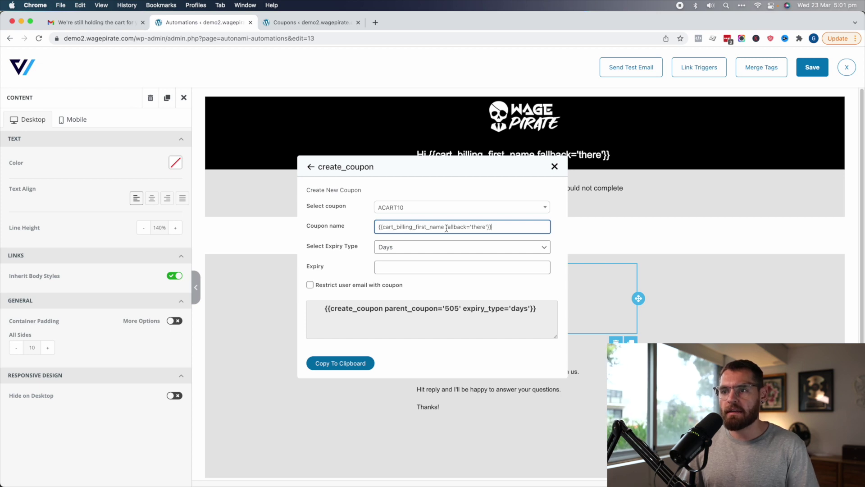
{"action": "left_click_drag", "start_coordinate": [442, 227], "coordinate": [535, 227]}
{"action": "type", "text": "}}"}
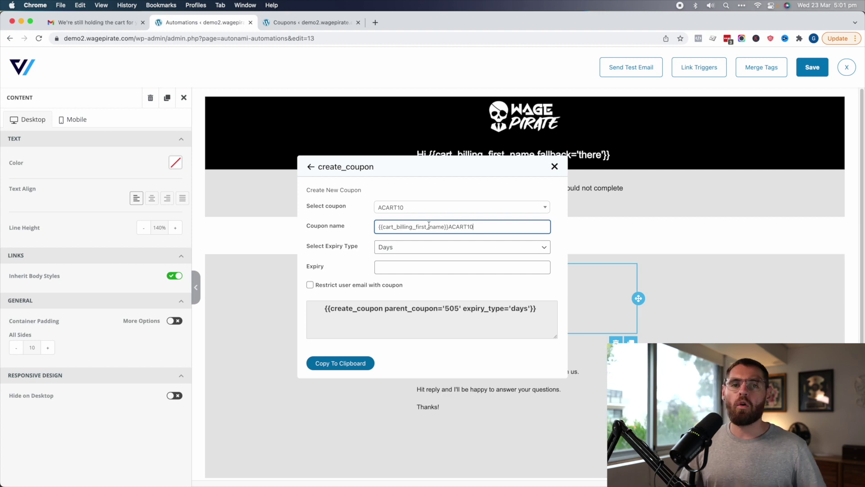
{"action": "left_click", "coordinate": [394, 267]}
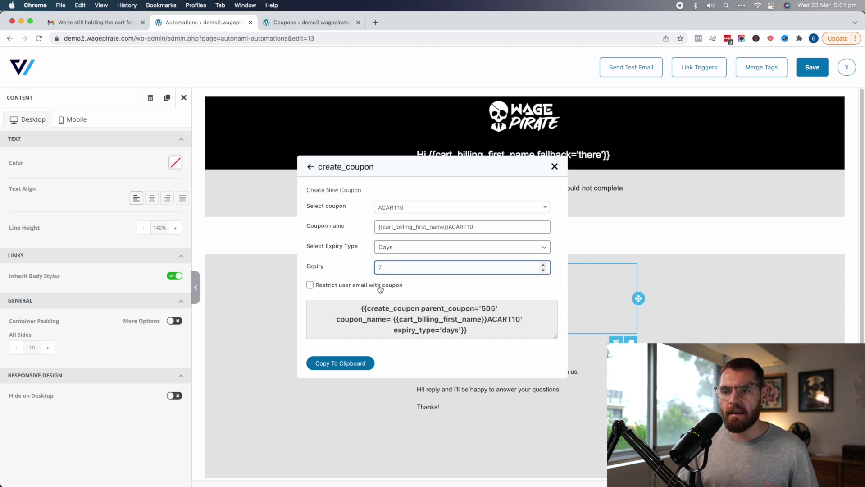
Paste the coupon shortcode on the empty line and make it 26px, bold and red
{"action": "left_click", "coordinate": [341, 364]}
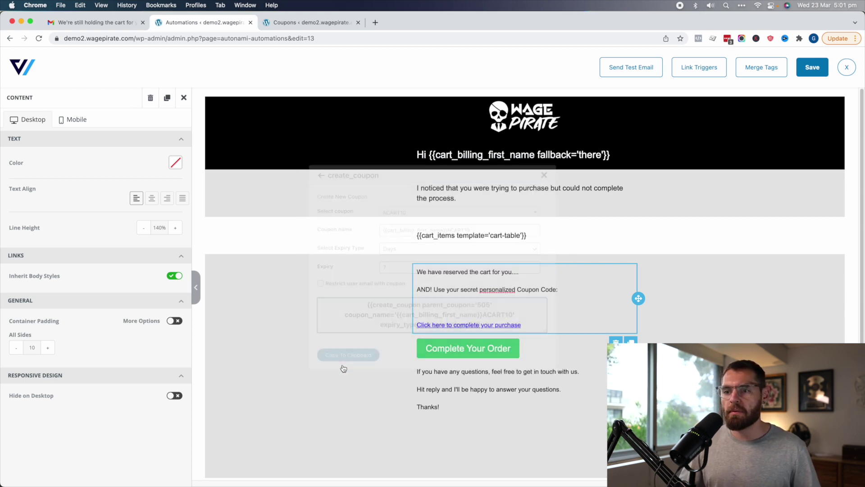
{"action": "left_click", "coordinate": [446, 307]}
{"action": "key", "text": "cmd+v"}
{"action": "left_click_drag", "start_coordinate": [449, 325], "coordinate": [416, 307]}
{"action": "left_click", "coordinate": [484, 235]}
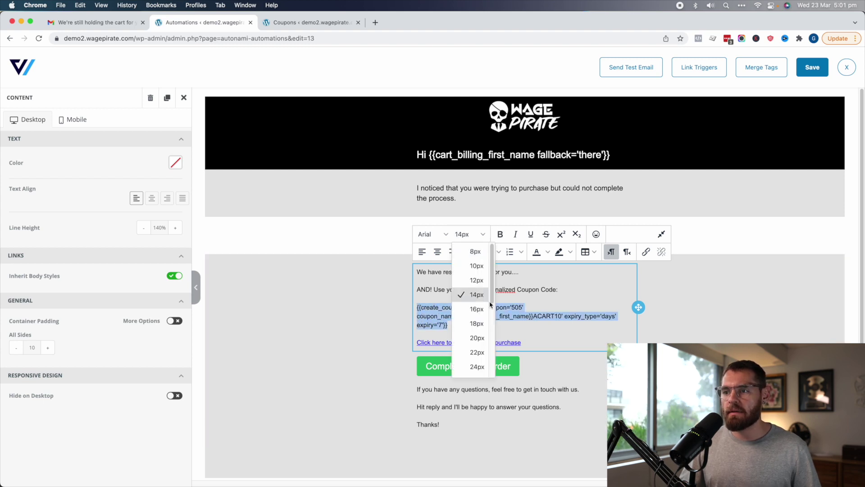
{"action": "left_click", "coordinate": [470, 364]}
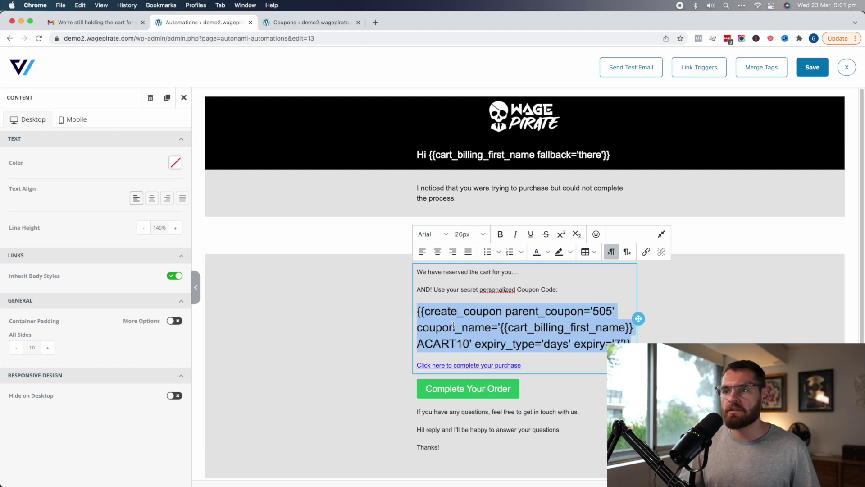
{"action": "left_click", "coordinate": [500, 234]}
{"action": "left_click", "coordinate": [548, 252]}
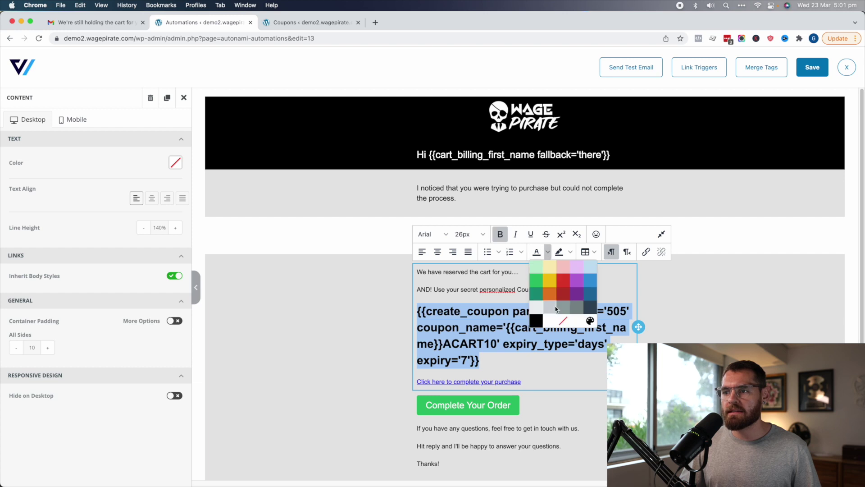
{"action": "left_click", "coordinate": [569, 288]}
Close the editor and preview the email, where the coupon shows as 'Dummy Coupon Text'
{"action": "left_click", "coordinate": [690, 315]}
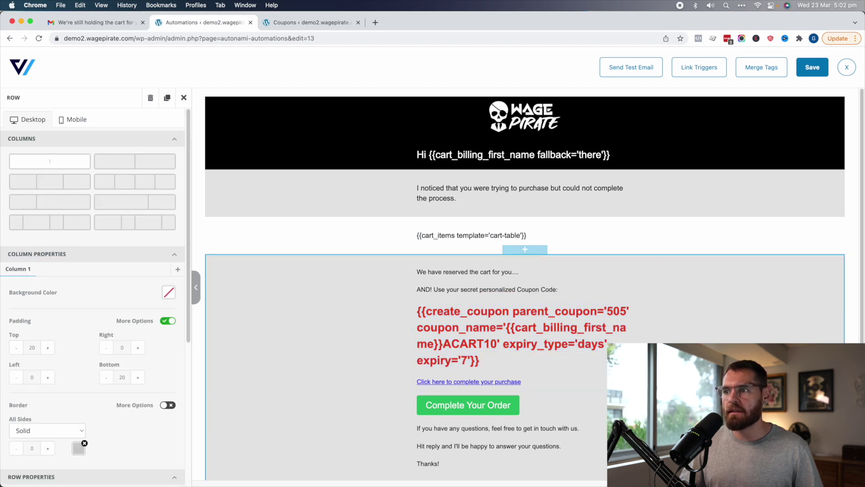
{"action": "left_click", "coordinate": [518, 384]}
{"action": "left_click_drag", "start_coordinate": [521, 382], "coordinate": [412, 381]}
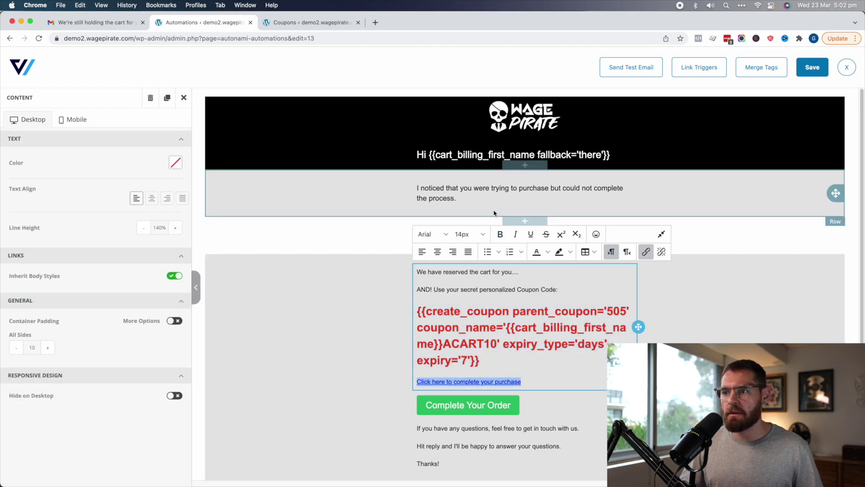
{"action": "left_click", "coordinate": [721, 279]}
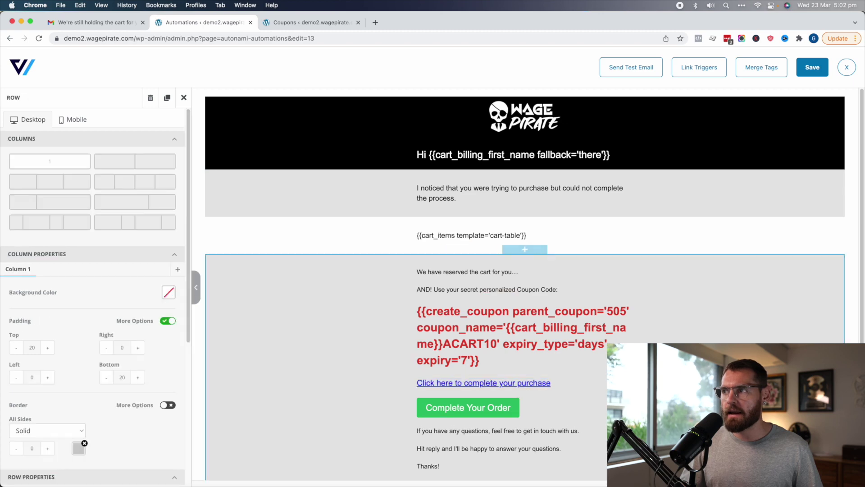
{"action": "left_click", "coordinate": [846, 68]}
{"action": "scroll", "coordinate": [766, 225], "scroll_direction": "down", "scroll_amount": 3}
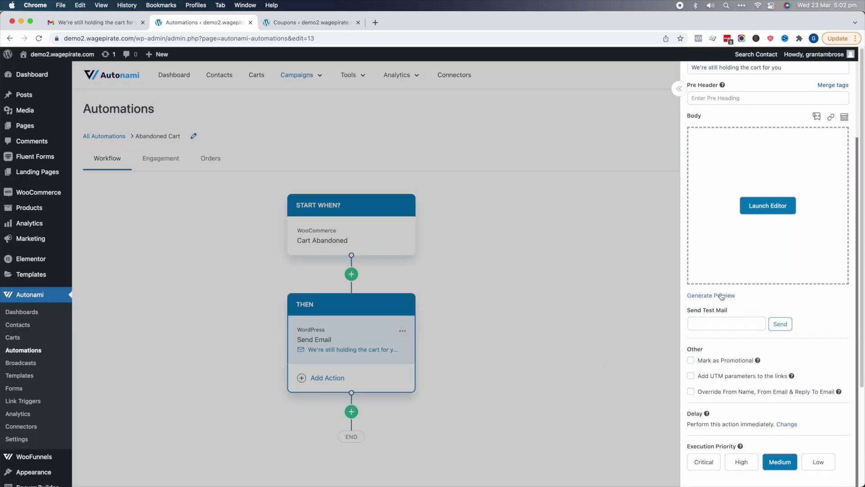
{"action": "left_click", "coordinate": [688, 297]}
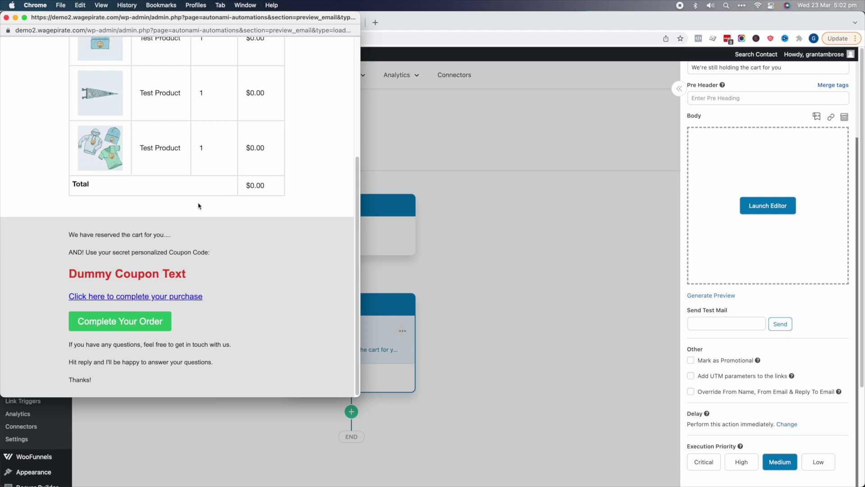
{"action": "left_click_drag", "start_coordinate": [82, 273], "coordinate": [173, 273]}
{"action": "left_click", "coordinate": [231, 225]}
{"action": "scroll", "coordinate": [305, 162], "scroll_direction": "up", "scroll_amount": 5}
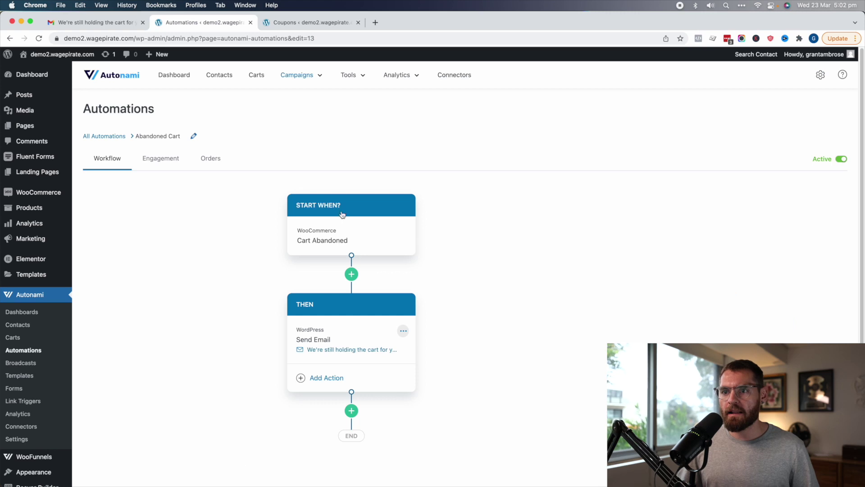
{"action": "left_click", "coordinate": [834, 261]}
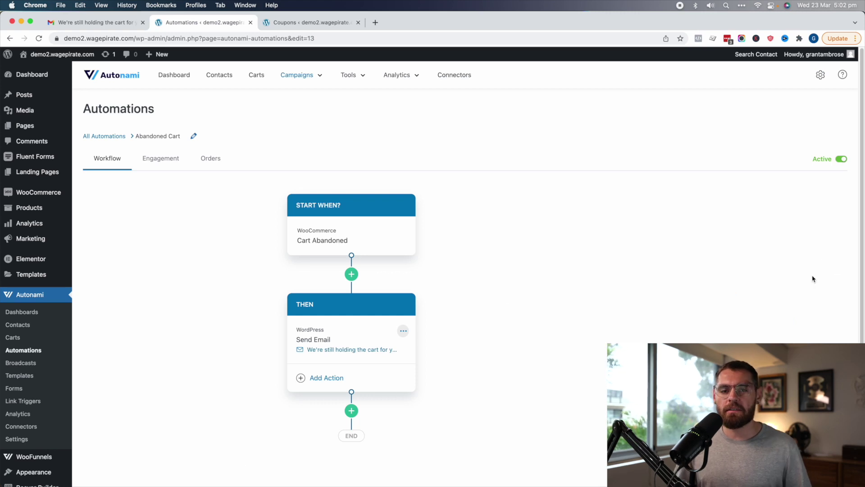
In the incognito storefront, add the Beanie to the cart and go to checkout
{"action": "key", "text": "super+grave"}
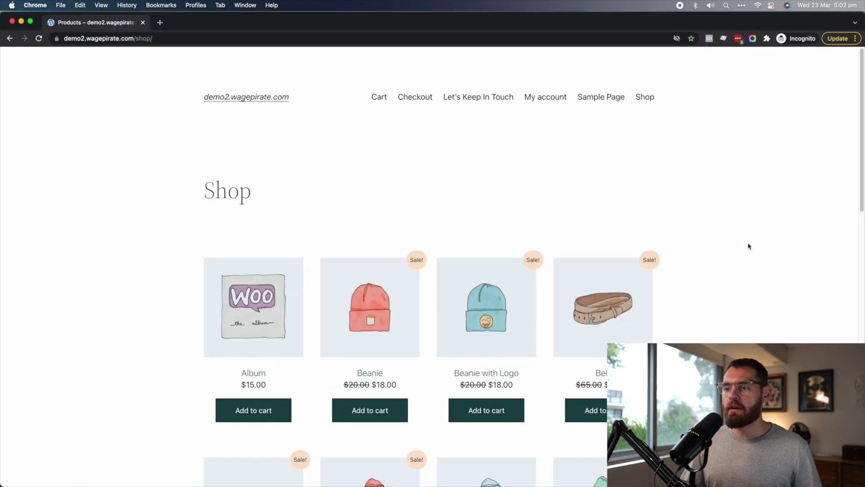
{"action": "left_click", "coordinate": [378, 412]}
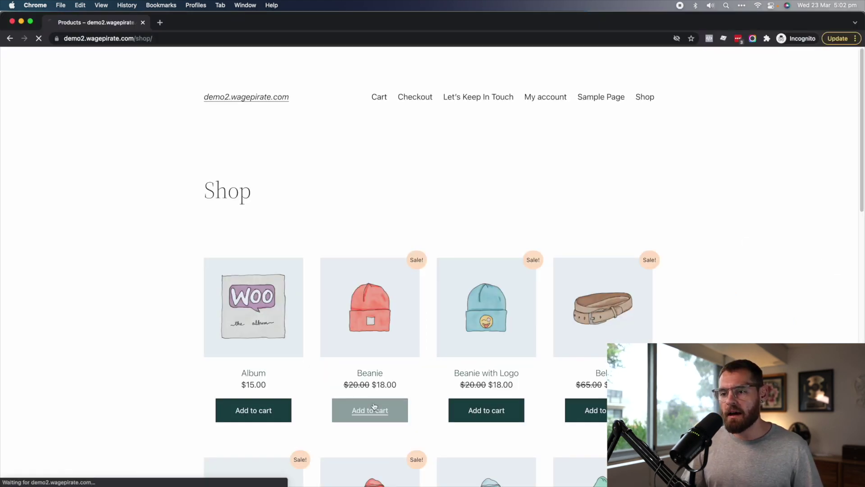
{"action": "left_click", "coordinate": [415, 97]}
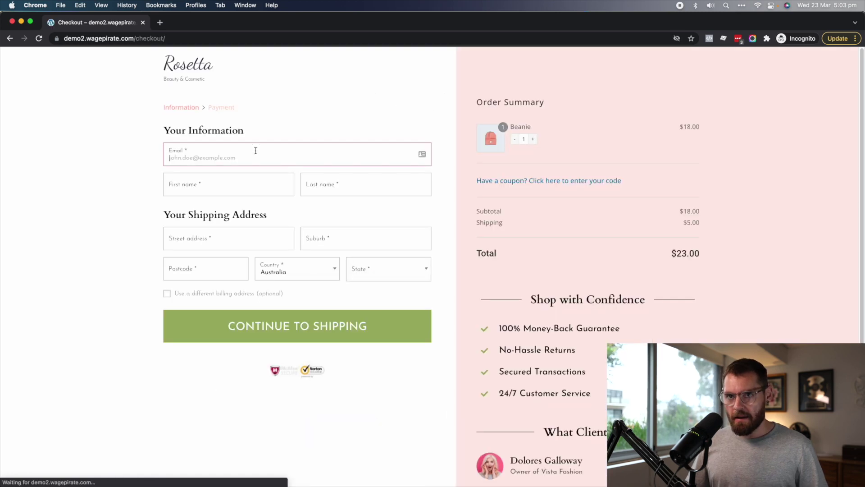
Fill in the shopper's e-mail and last name at checkout, then return to the admin window
{"action": "key", "text": "super+v"}
{"action": "key", "text": "Tab"}
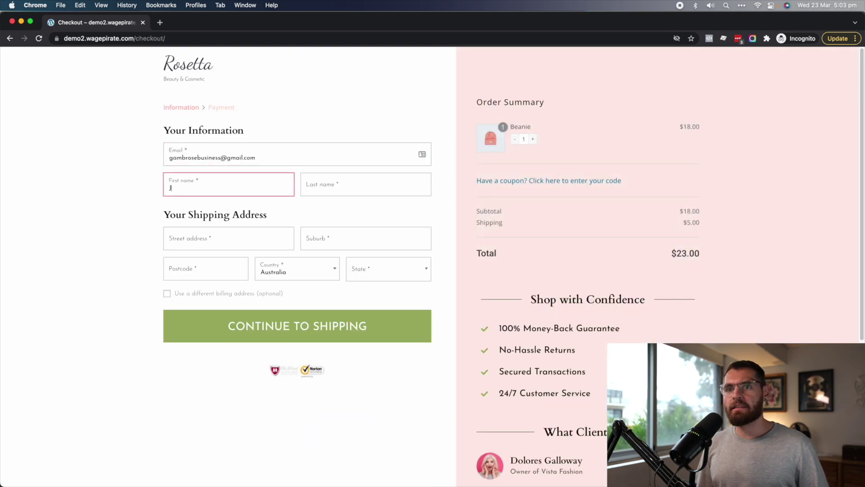
{"action": "key", "text": "Tab"}
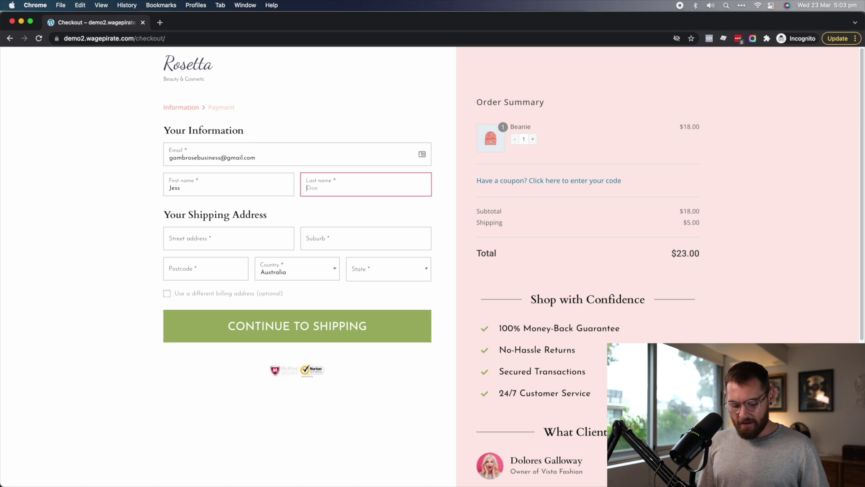
{"action": "type", "text": "Joooooo"}
{"action": "left_click", "coordinate": [102, 221]}
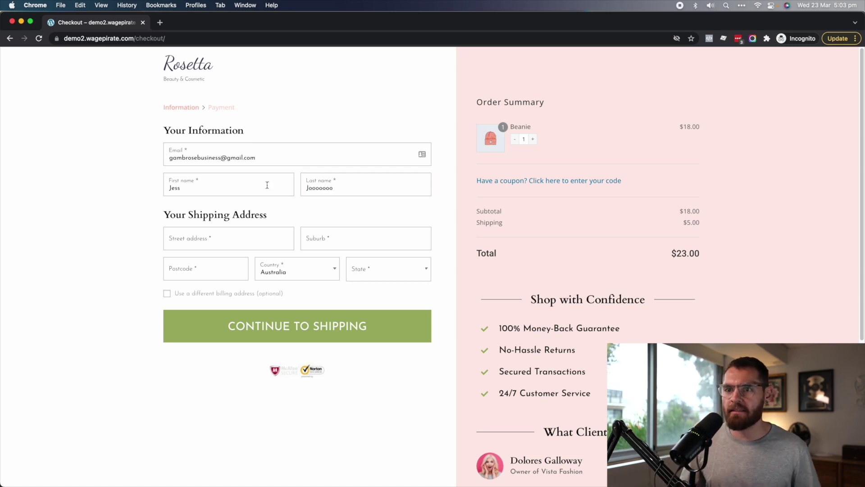
{"action": "key", "text": "super+grave"}
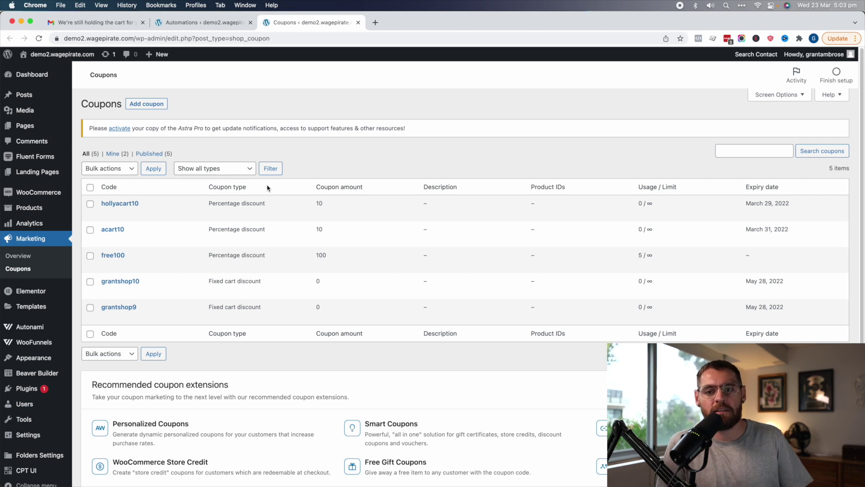
Open Autonami's Carts list to see the $23.00 Beanie cart as Pending, then open Settings
{"action": "mouse_move", "coordinate": [28, 327]}
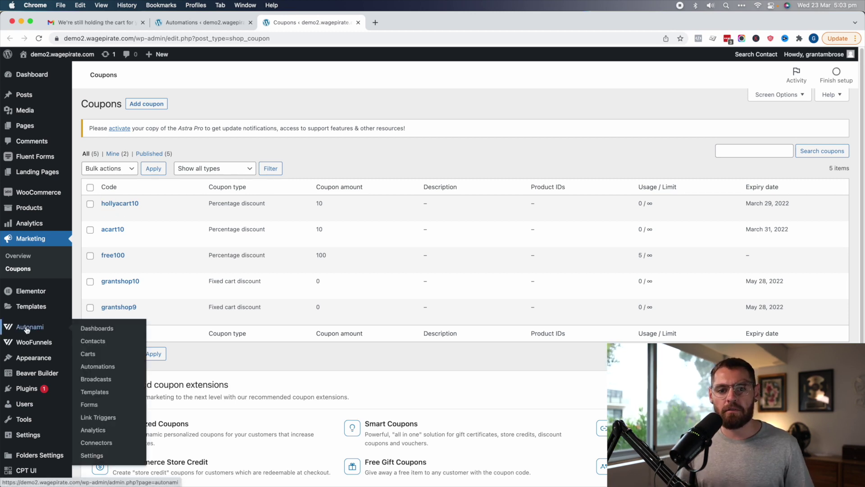
{"action": "left_click", "coordinate": [89, 353]}
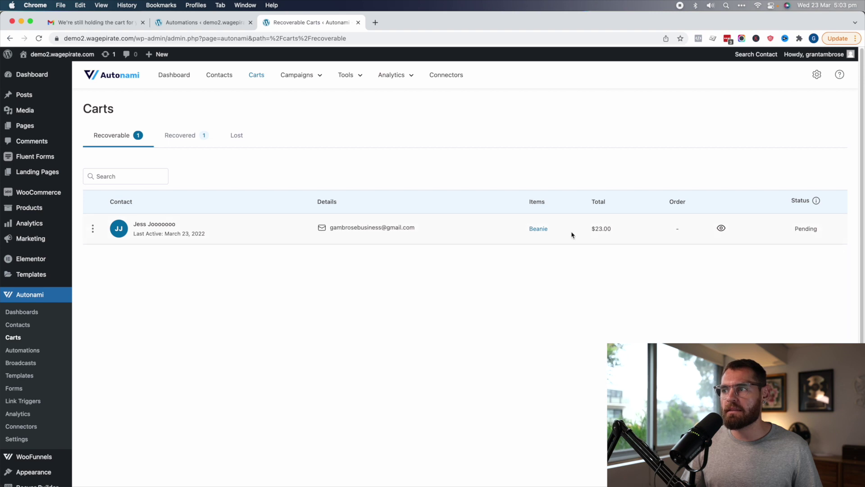
{"action": "left_click_drag", "start_coordinate": [794, 230], "coordinate": [815, 230]}
{"action": "left_click", "coordinate": [633, 216]}
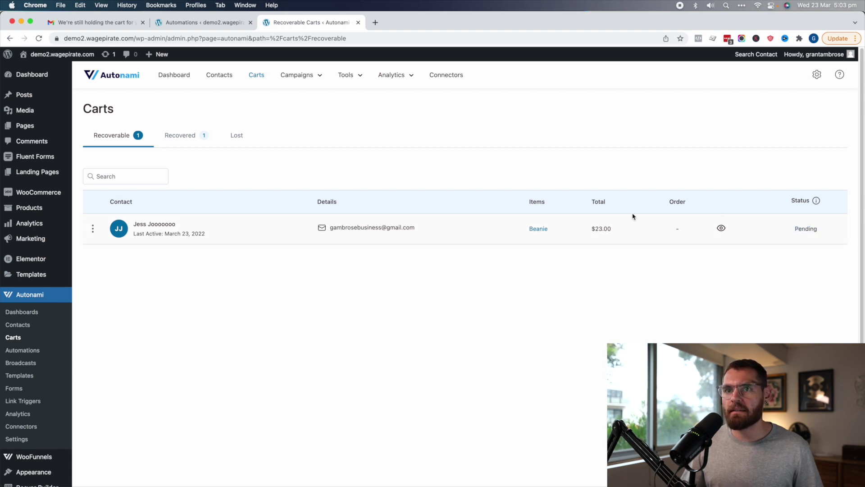
{"action": "left_click", "coordinate": [16, 440]}
{"action": "left_click", "coordinate": [115, 246]}
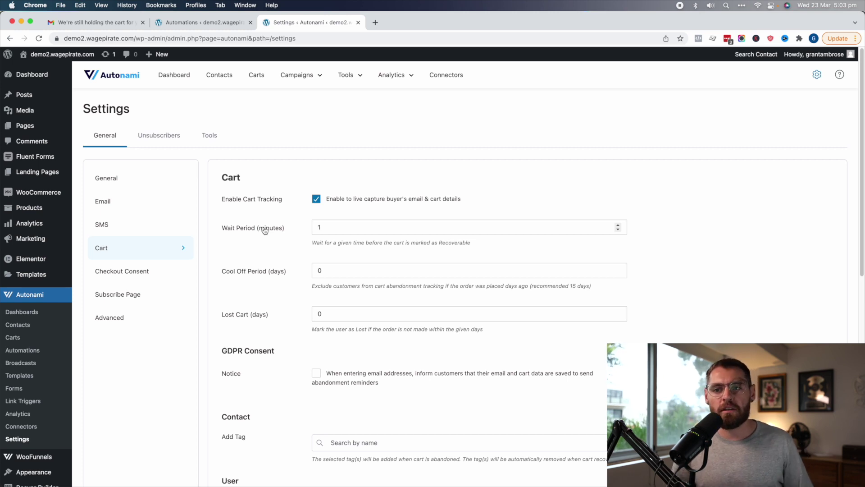
{"action": "double_click", "coordinate": [326, 228]}
{"action": "type", "text": "15"}
{"action": "double_click", "coordinate": [336, 270]}
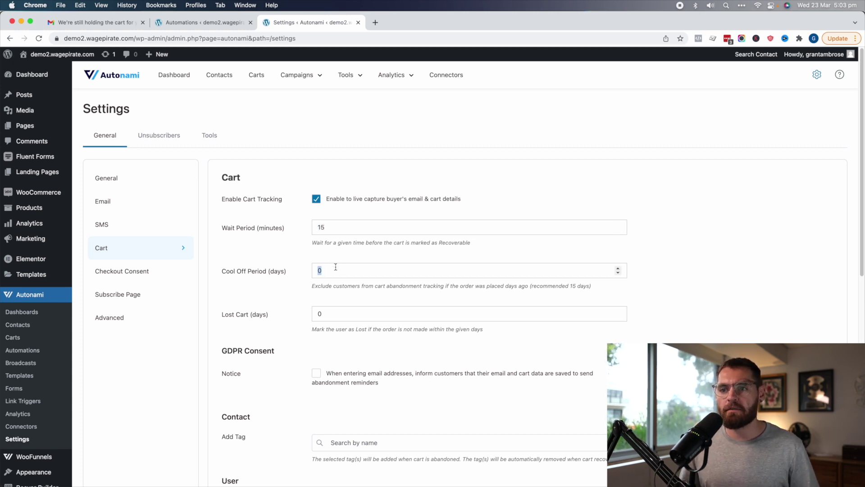
{"action": "type", "text": "15"}
{"action": "double_click", "coordinate": [337, 311]}
{"action": "type", "text": "15"}
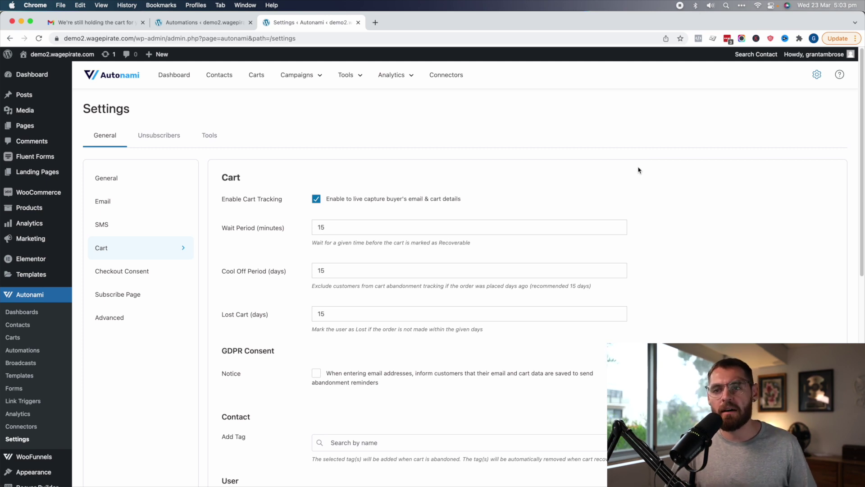
{"action": "key", "text": "super+z"}
{"action": "key", "text": "super+z"}
{"action": "key", "text": "super+z"}
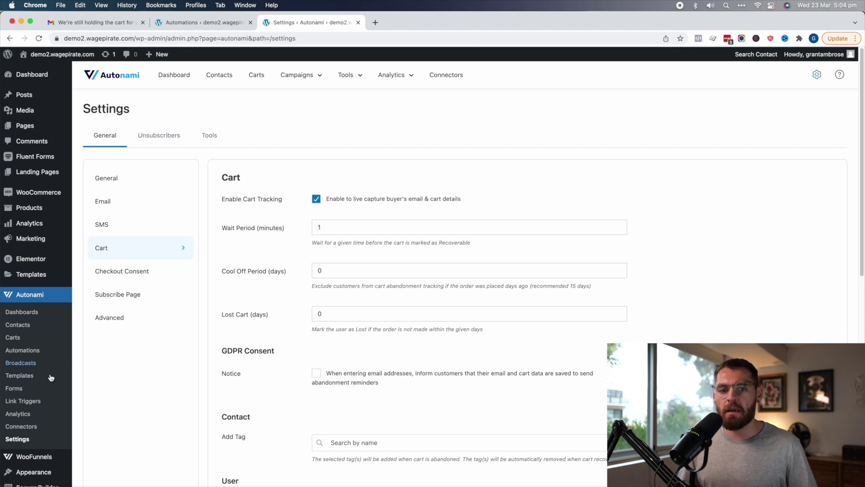
{"action": "left_click", "coordinate": [13, 338]}
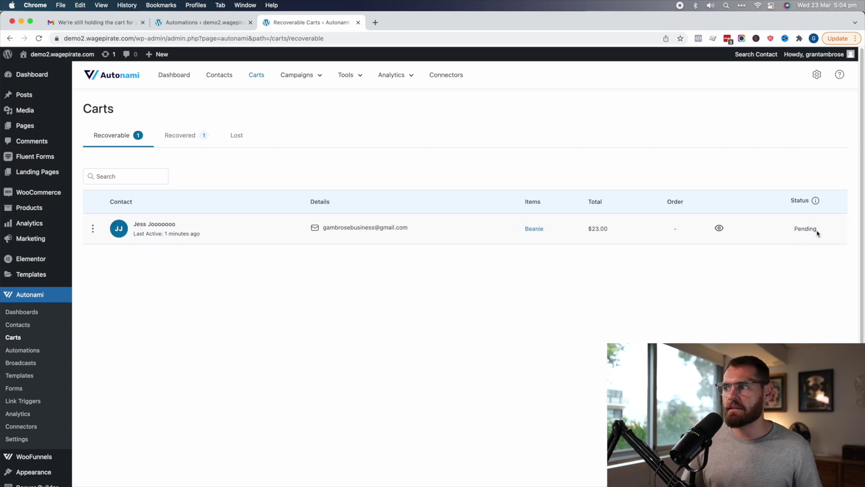
Reload the carts list until the Beanie cart shows In-Progress, then return to the workflow
{"action": "left_click_drag", "start_coordinate": [817, 233], "coordinate": [800, 230]}
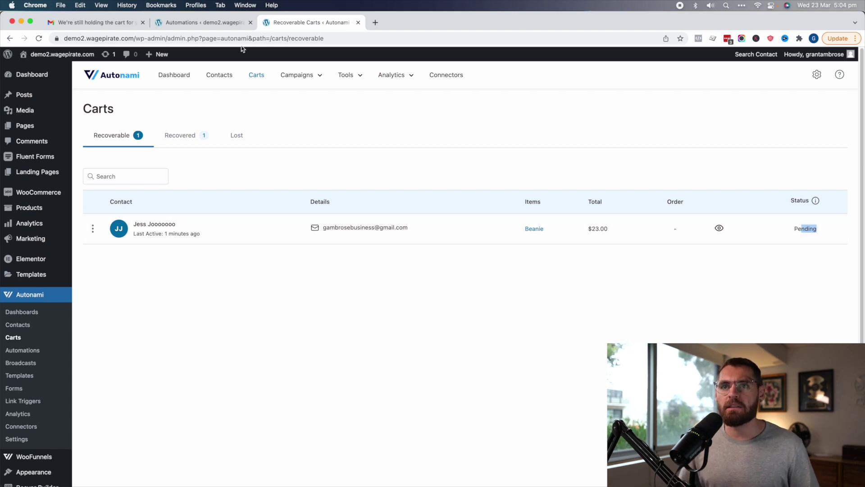
{"action": "left_click", "coordinate": [212, 23]}
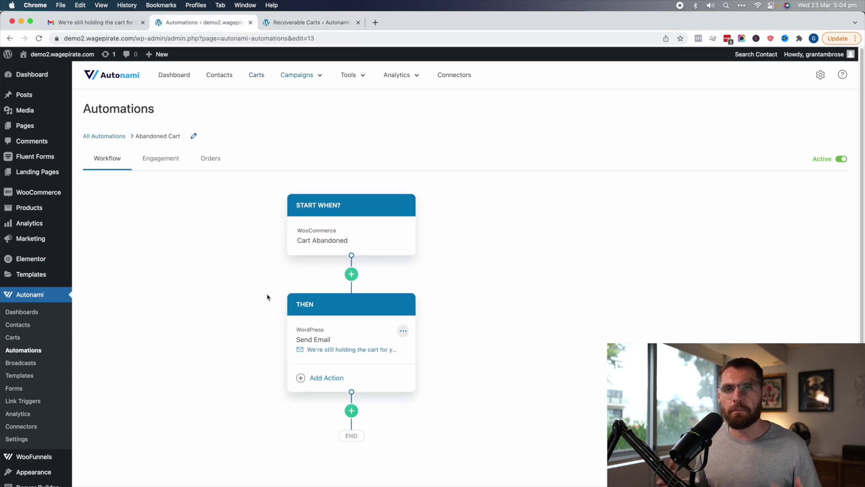
{"action": "left_click", "coordinate": [311, 23]}
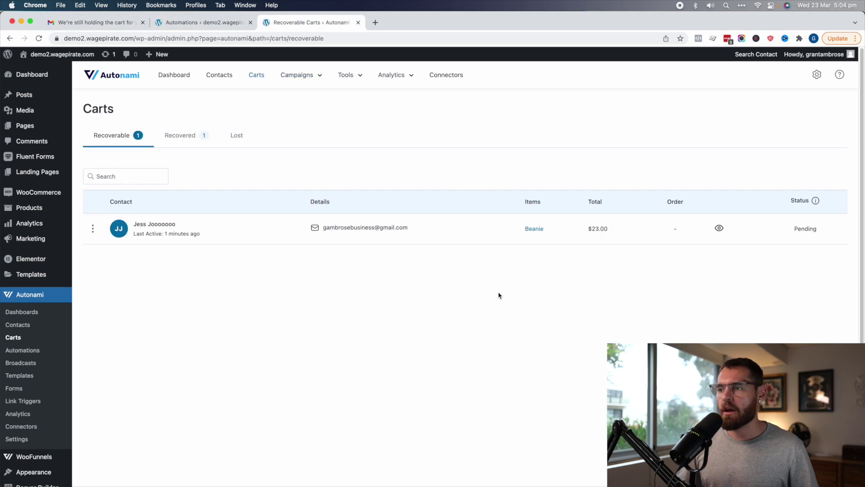
{"action": "key", "text": "super+r"}
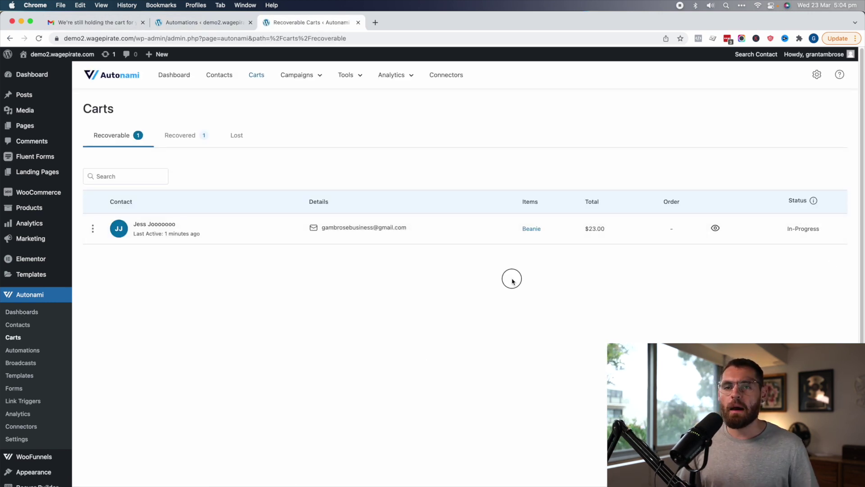
{"action": "left_click", "coordinate": [208, 22]}
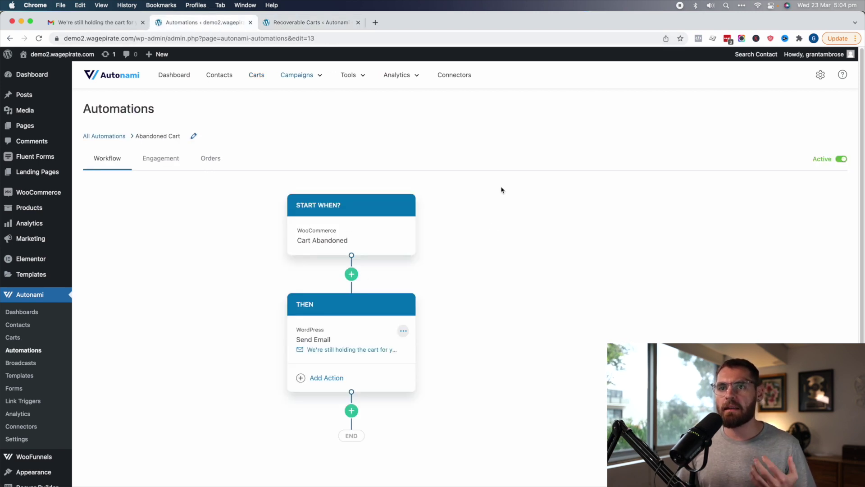
Open the automations' Task History filtered to Completed tasks
{"action": "left_click", "coordinate": [25, 354]}
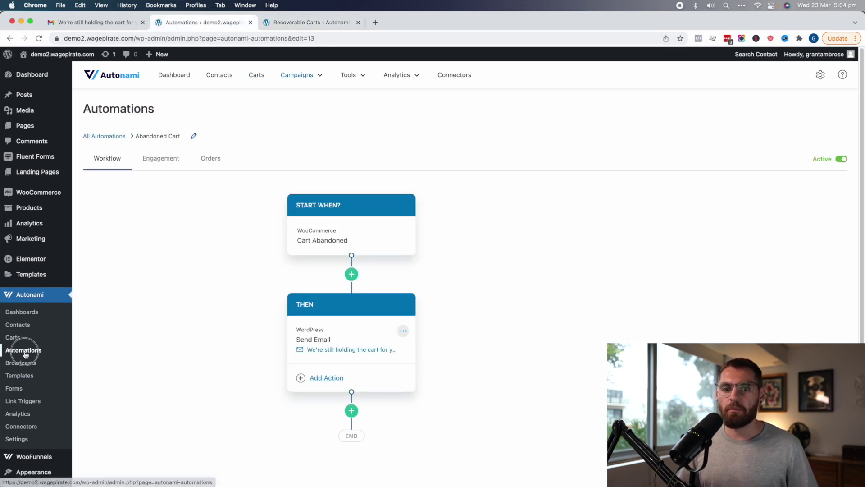
{"action": "left_click", "coordinate": [627, 250]}
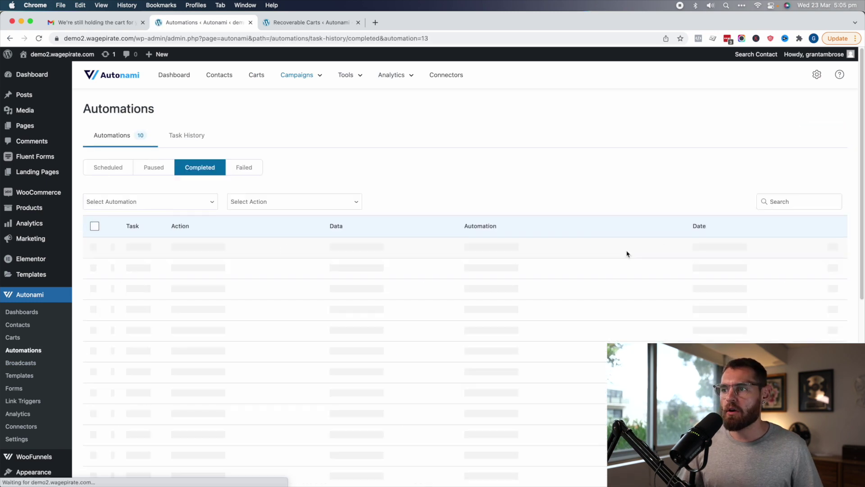
{"action": "key", "text": "super+Left"}
{"action": "left_click", "coordinate": [188, 136]}
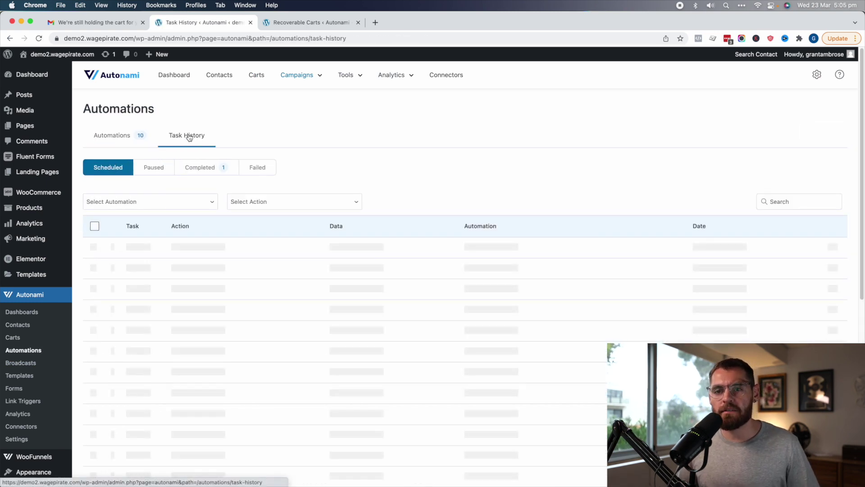
{"action": "left_click", "coordinate": [210, 167]}
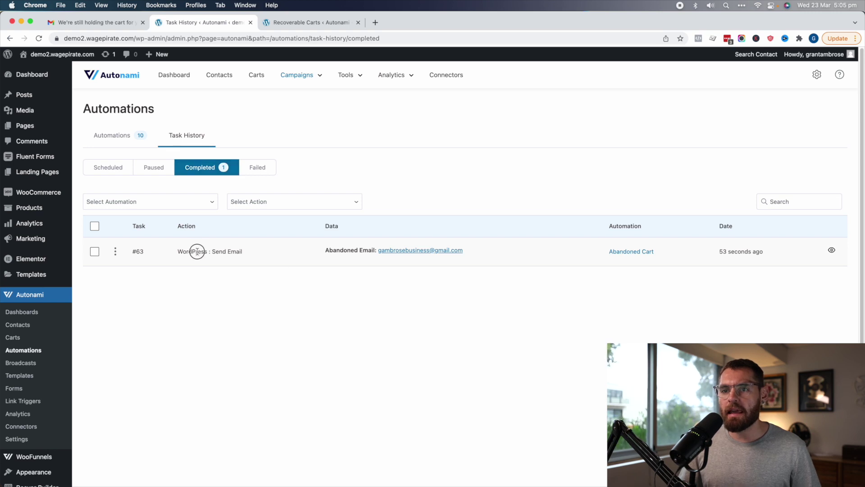
Review the details of Send Email task #63 to confirm its success note
{"action": "left_click_drag", "start_coordinate": [340, 251], "coordinate": [373, 251]}
{"action": "left_click", "coordinate": [832, 251]}
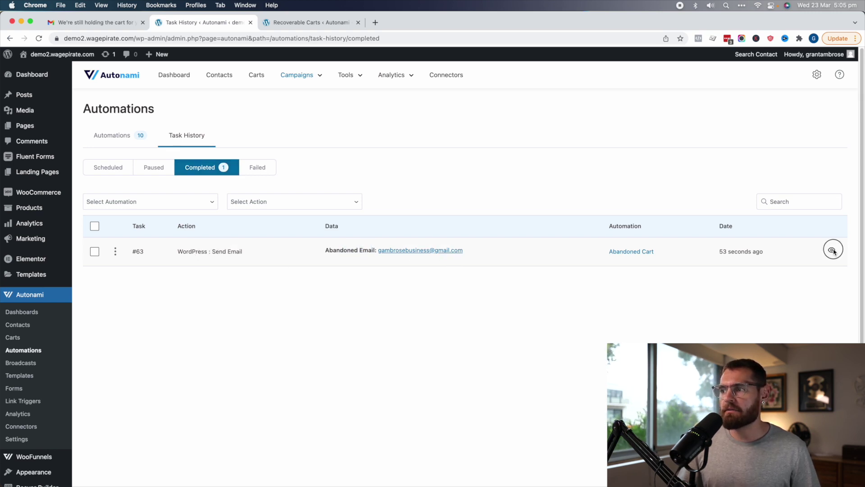
{"action": "left_click_drag", "start_coordinate": [328, 334], "coordinate": [389, 334]}
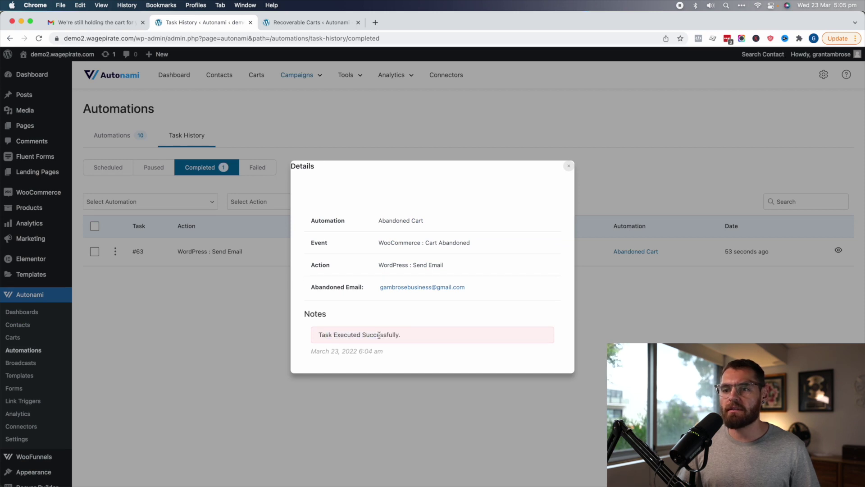
{"action": "left_click", "coordinate": [257, 313]}
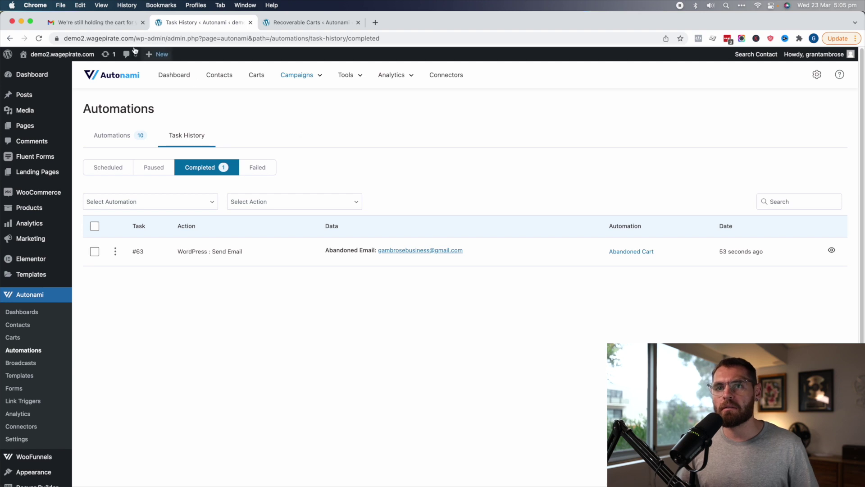
{"action": "left_click", "coordinate": [92, 22]}
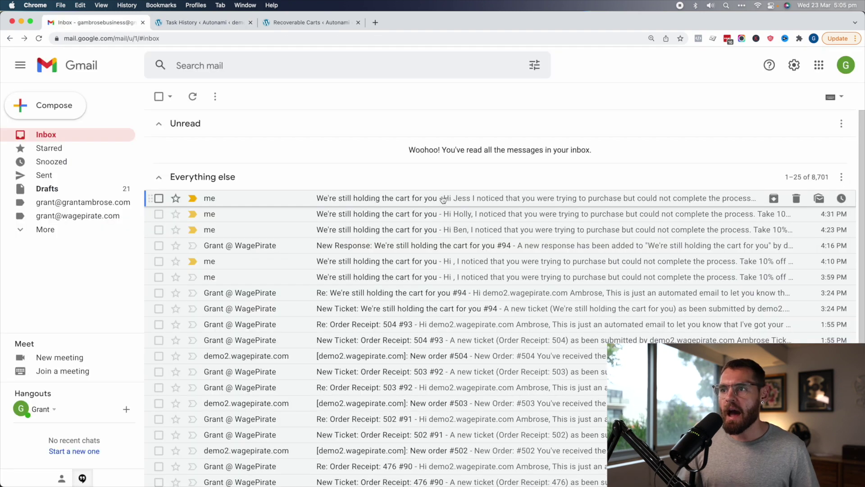
Open the 'We're still holding the cart for you' email, check its coupon code, and bring up Complete Your Order link options
{"action": "left_click", "coordinate": [618, 199]}
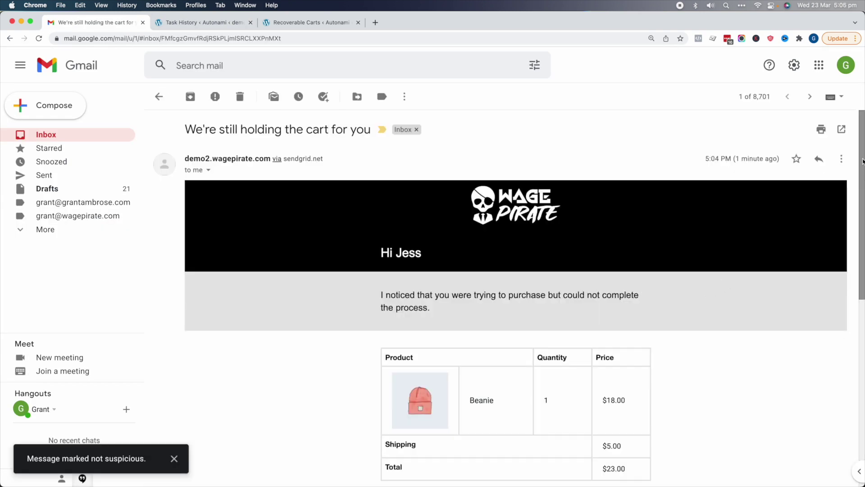
{"action": "left_click_drag", "start_coordinate": [862, 161], "coordinate": [860, 329]}
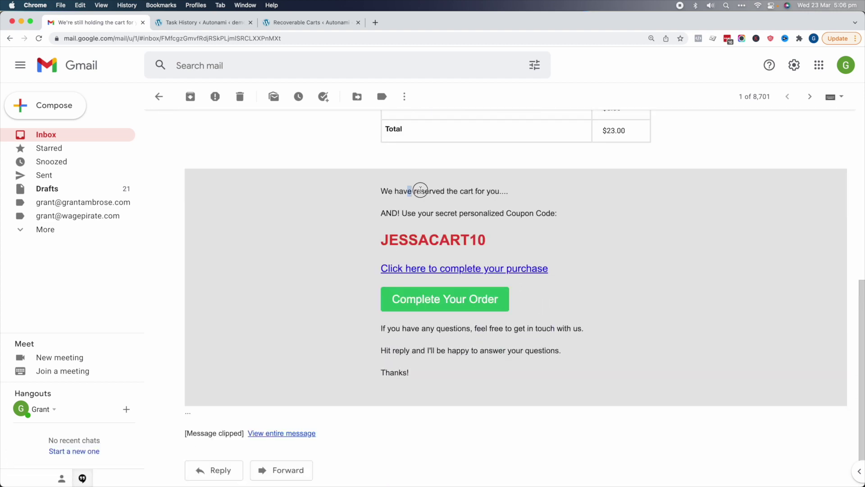
{"action": "left_click_drag", "start_coordinate": [402, 213], "coordinate": [546, 213]}
{"action": "left_click", "coordinate": [539, 213]}
{"action": "left_click_drag", "start_coordinate": [407, 244], "coordinate": [486, 242]}
{"action": "left_click", "coordinate": [486, 242]}
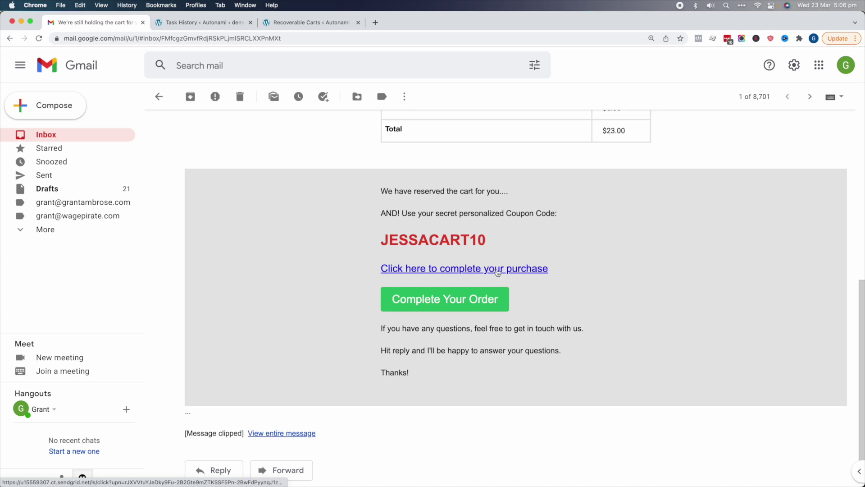
{"action": "right_click", "coordinate": [458, 299]}
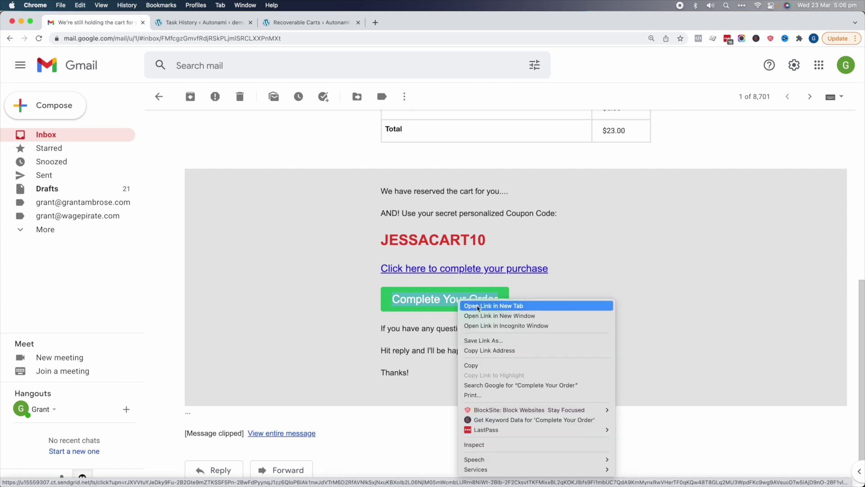
Open the recovery link in Incognito and review the Beanie checkout at $18.00, $23.00 total
{"action": "left_click", "coordinate": [504, 328]}
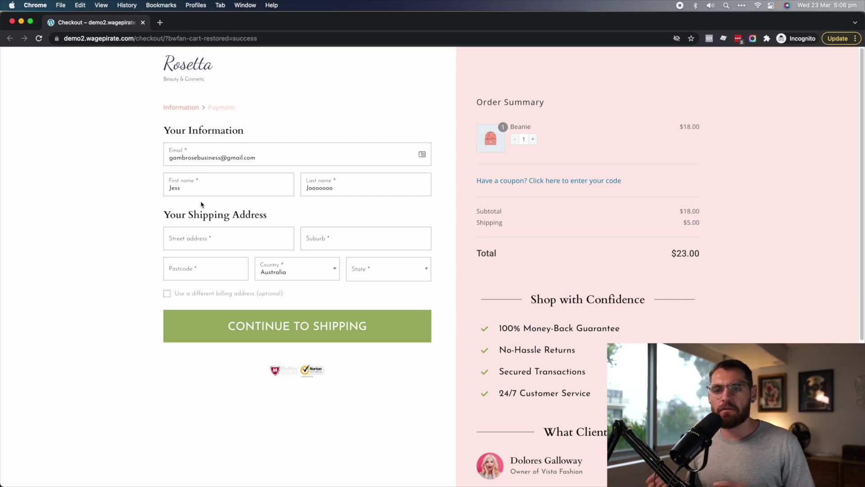
{"action": "left_click", "coordinate": [215, 245]}
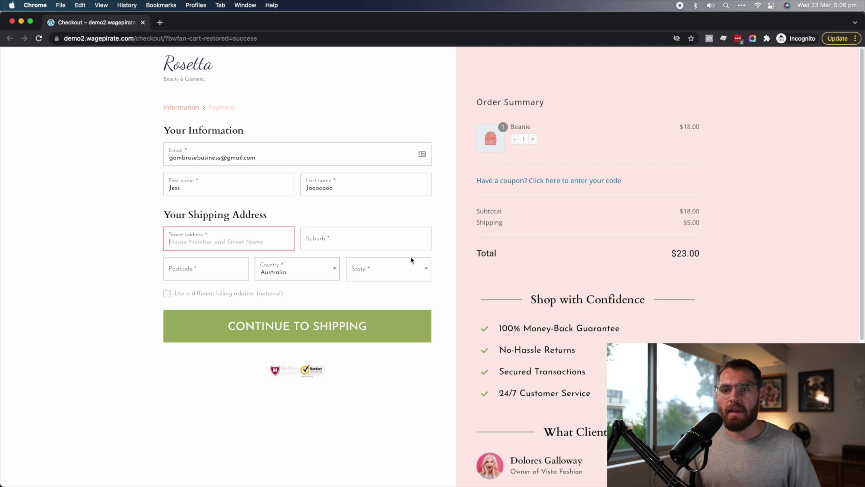
{"action": "left_click", "coordinate": [323, 321]}
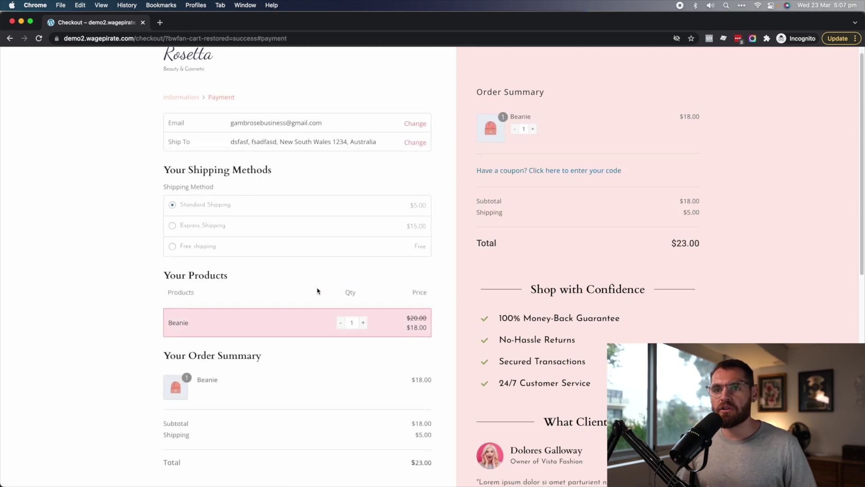
{"action": "scroll", "coordinate": [256, 409], "scroll_direction": "down", "scroll_amount": 5}
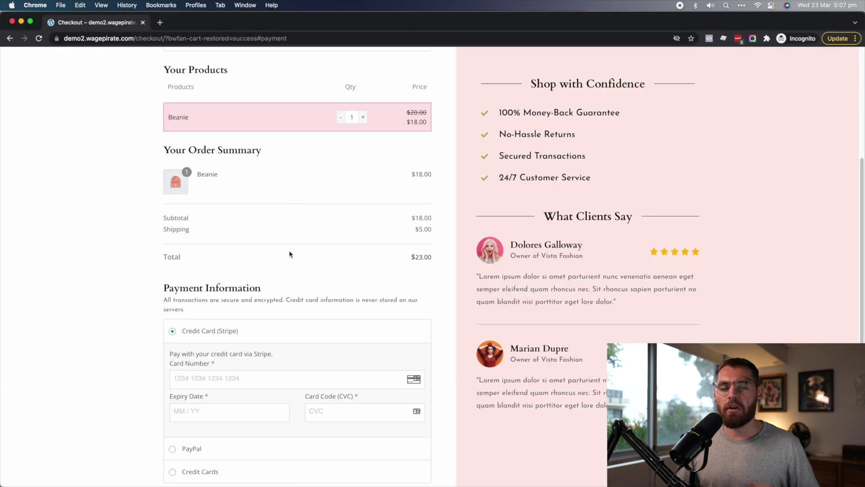
Scroll the recovery email to the coupon code and highlight its first-name part
{"action": "scroll", "coordinate": [313, 234], "scroll_direction": "up", "scroll_amount": 1}
{"action": "scroll", "coordinate": [308, 241], "scroll_direction": "up", "scroll_amount": 4}
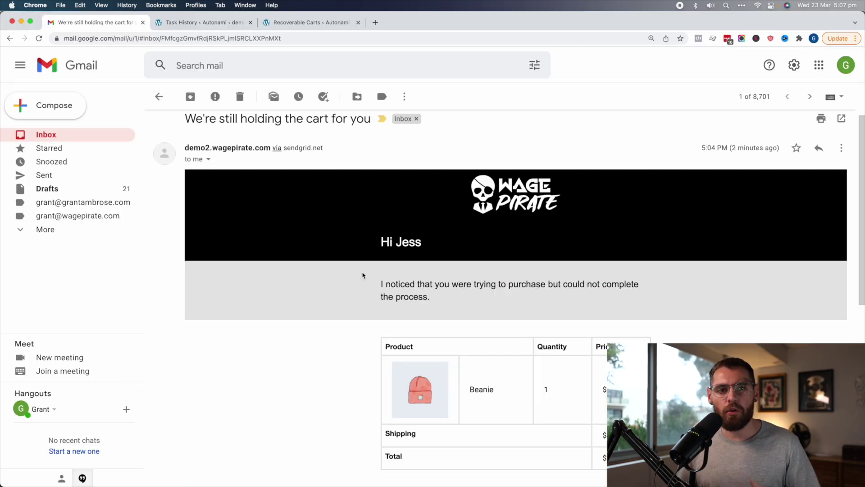
{"action": "scroll", "coordinate": [401, 266], "scroll_direction": "down", "scroll_amount": 5}
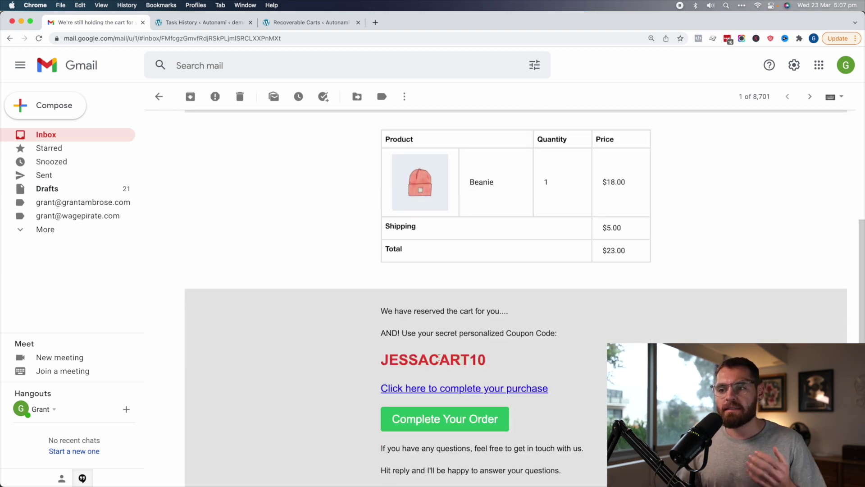
{"action": "left_click_drag", "start_coordinate": [439, 359], "coordinate": [412, 361]}
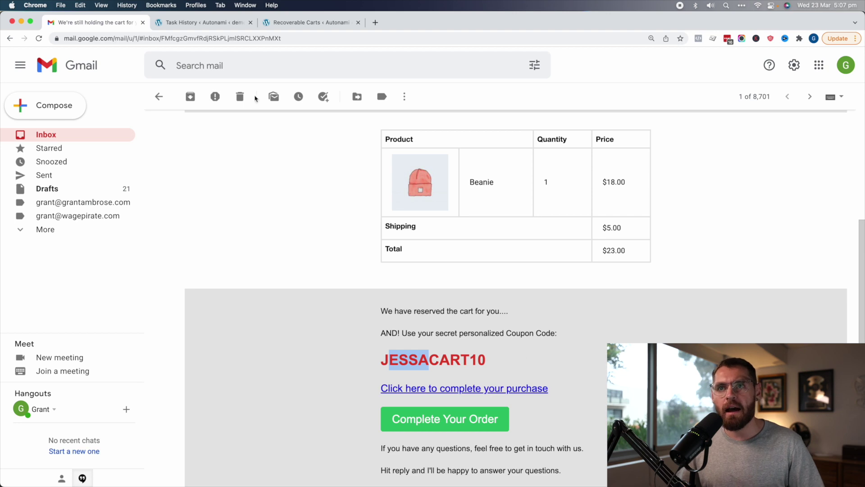
{"action": "left_click", "coordinate": [297, 22]}
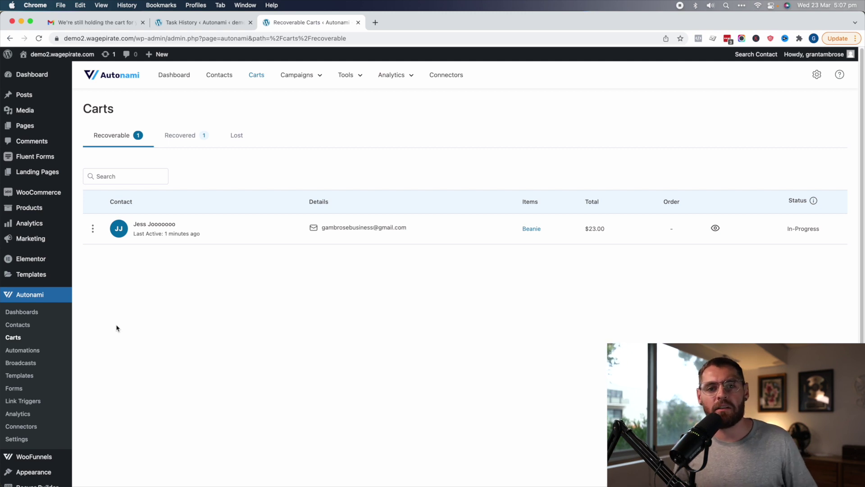
Check the new personalised coupon under Marketing › Coupons, then open Autonami's Automations list
{"action": "mouse_move", "coordinate": [45, 237]}
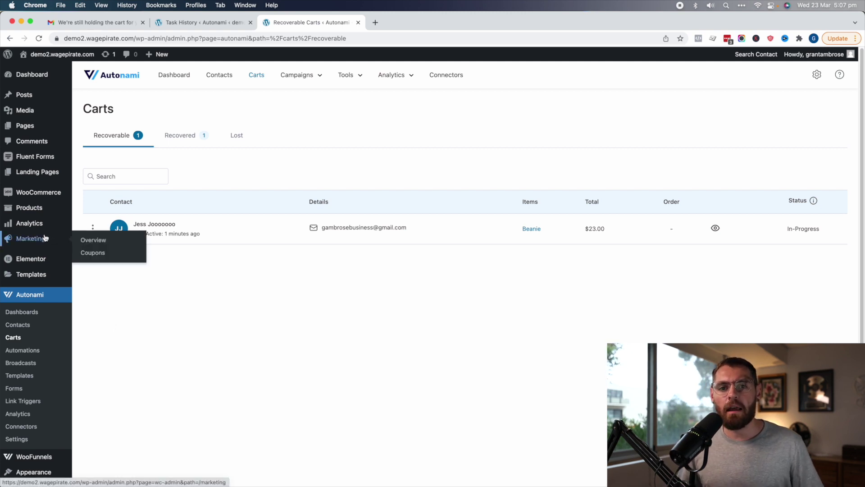
{"action": "left_click", "coordinate": [93, 253]}
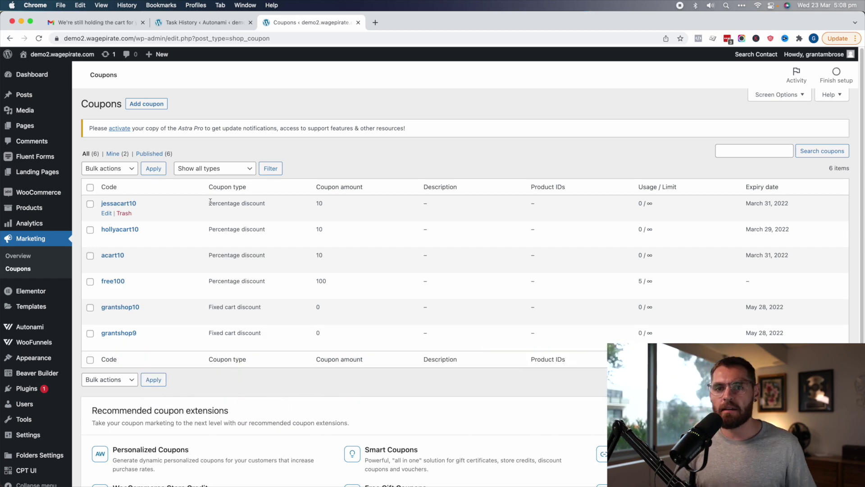
{"action": "mouse_move", "coordinate": [50, 326]}
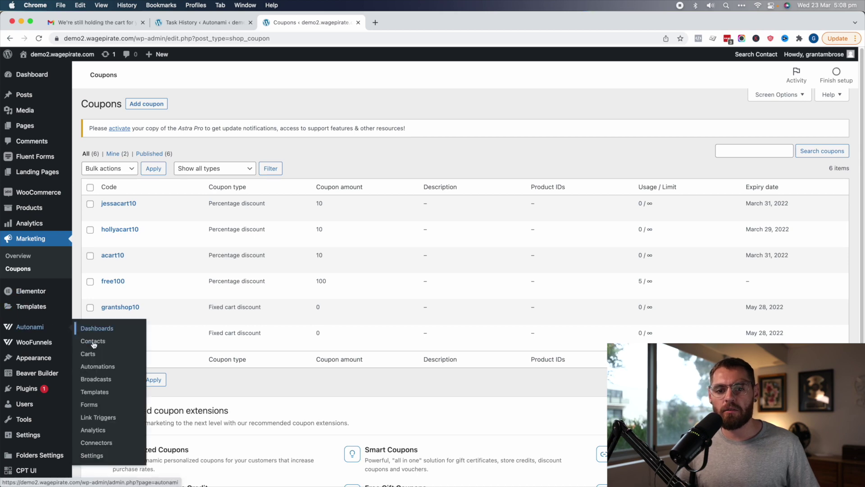
{"action": "left_click", "coordinate": [98, 367]}
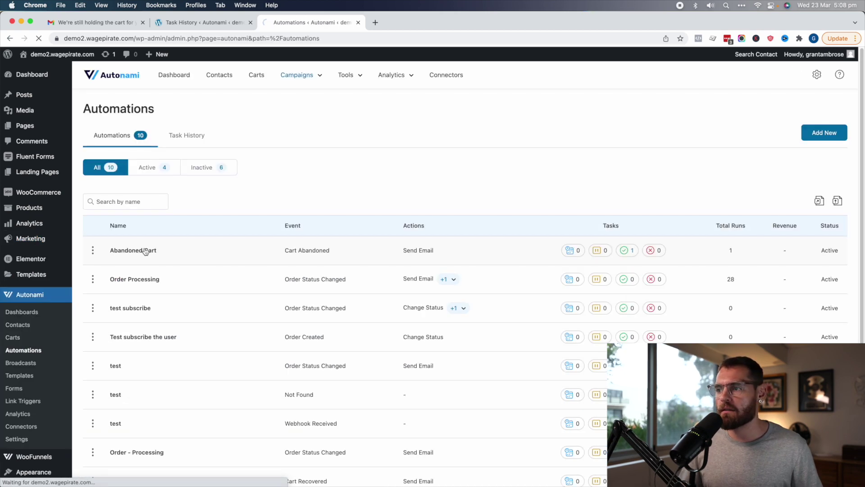
Open the Abandoned Cart email in the editor and preview the Cart Recovery Link tag's auto-apply coupon options
{"action": "left_click", "coordinate": [339, 349]}
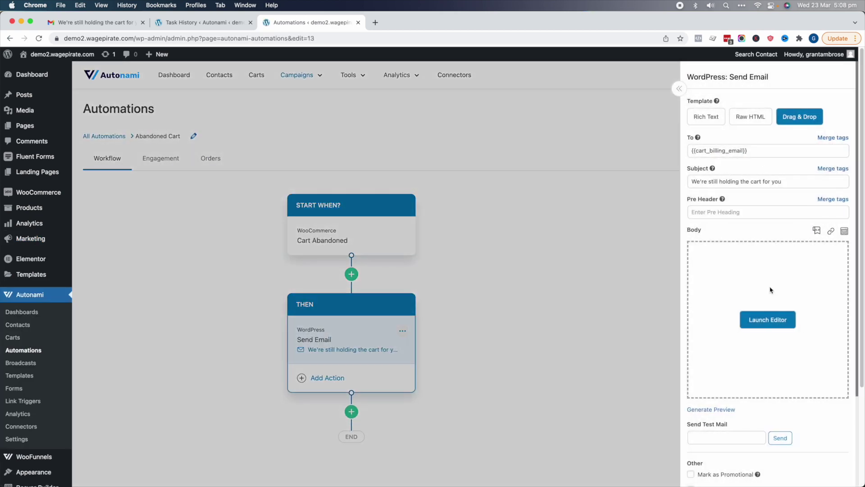
{"action": "left_click", "coordinate": [782, 318]}
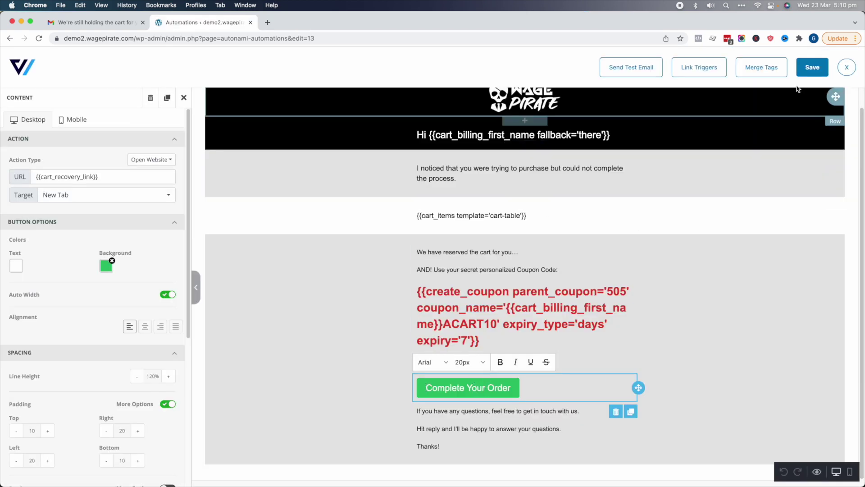
{"action": "left_click", "coordinate": [766, 68]}
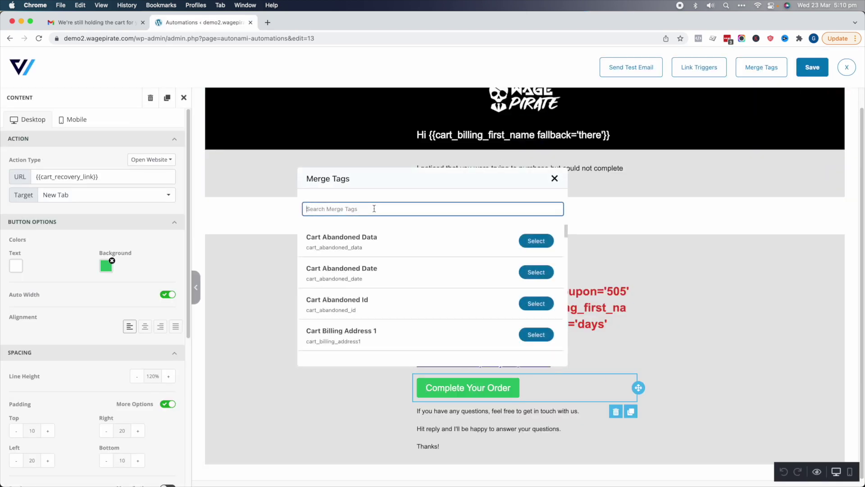
{"action": "type", "text": "link"}
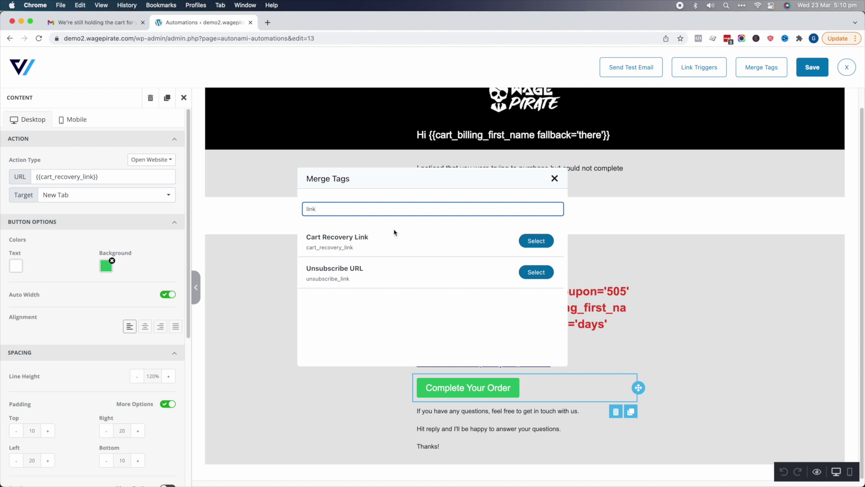
{"action": "left_click", "coordinate": [529, 242]}
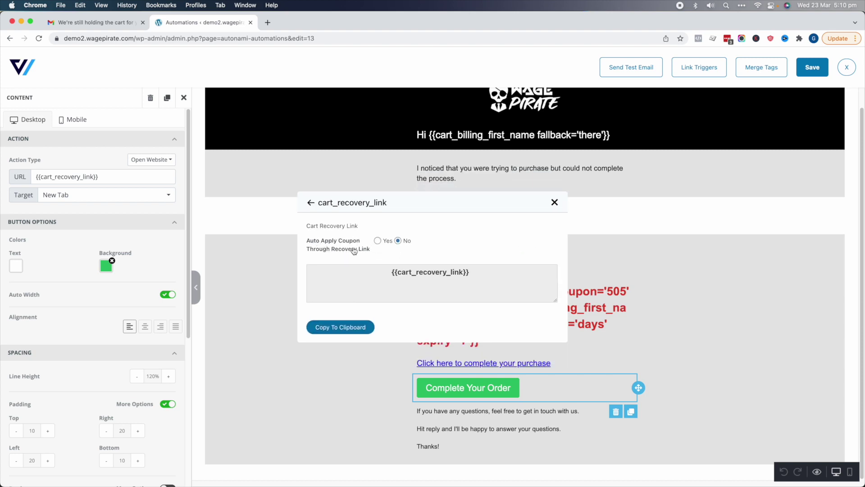
{"action": "left_click", "coordinate": [378, 241]}
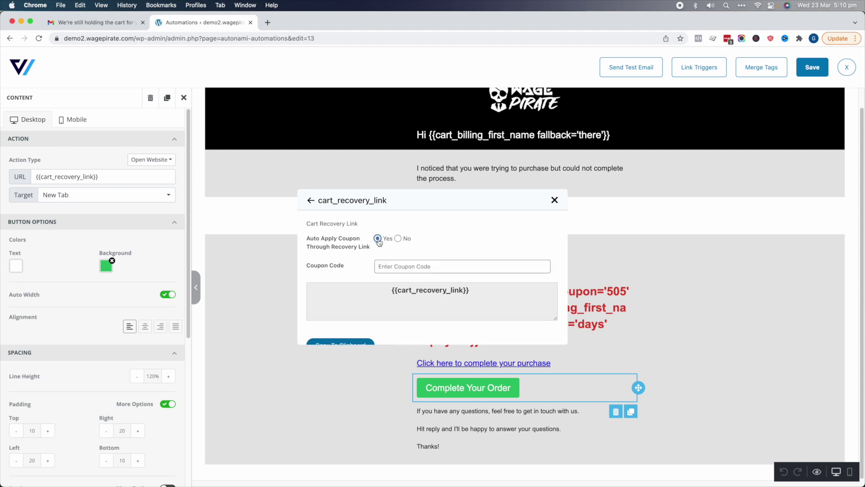
{"action": "left_click", "coordinate": [407, 258]}
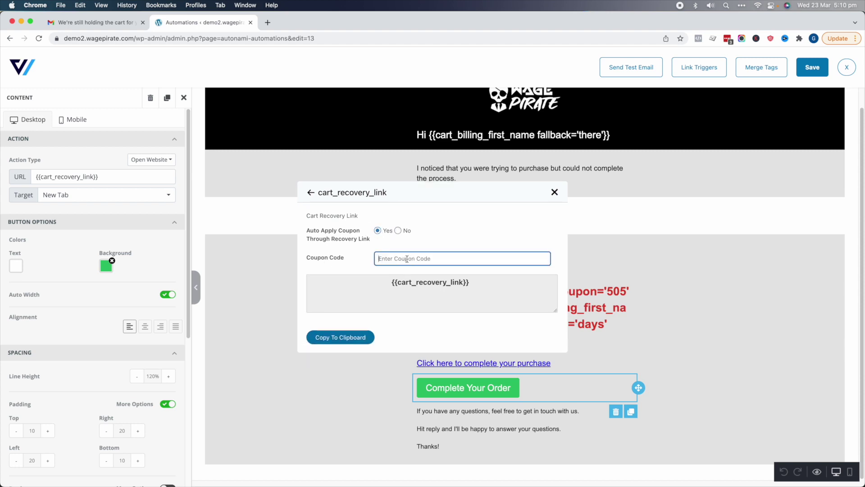
{"action": "left_click", "coordinate": [555, 192]}
Copy the coupon pattern {{cart_billing_first_name}}ACART10 from the coupon text block
{"action": "left_click", "coordinate": [509, 307]}
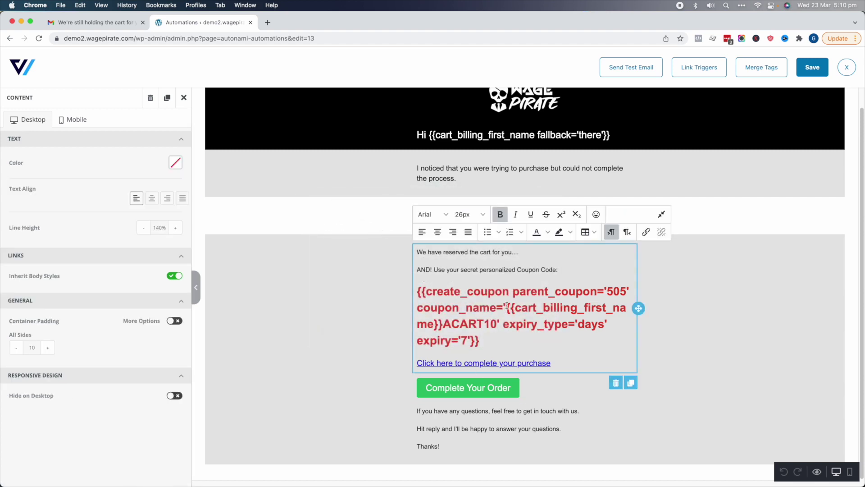
{"action": "left_click_drag", "start_coordinate": [506, 306], "coordinate": [498, 324]}
{"action": "key", "text": "super+c"}
{"action": "left_click", "coordinate": [479, 392]}
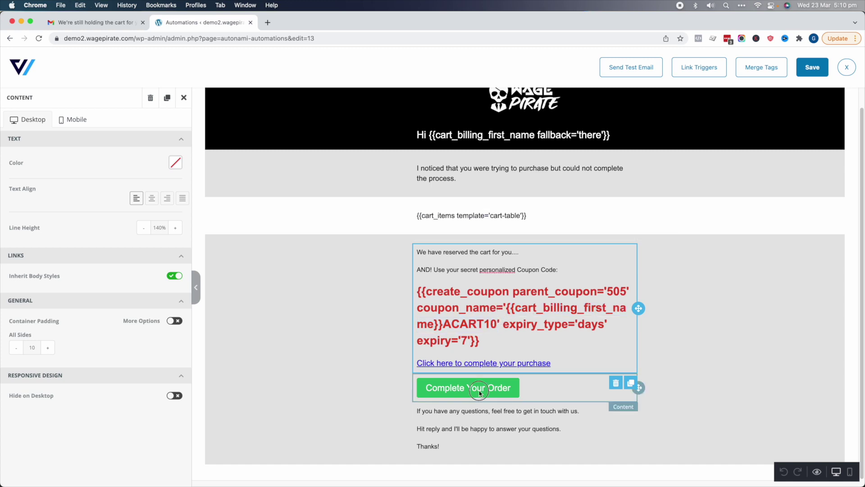
Build a Cart Recovery Link tag auto-applying coupon {{cart_billing_first_name}}ACART10 and copy it
{"action": "left_click", "coordinate": [754, 69]}
{"action": "type", "text": "link"}
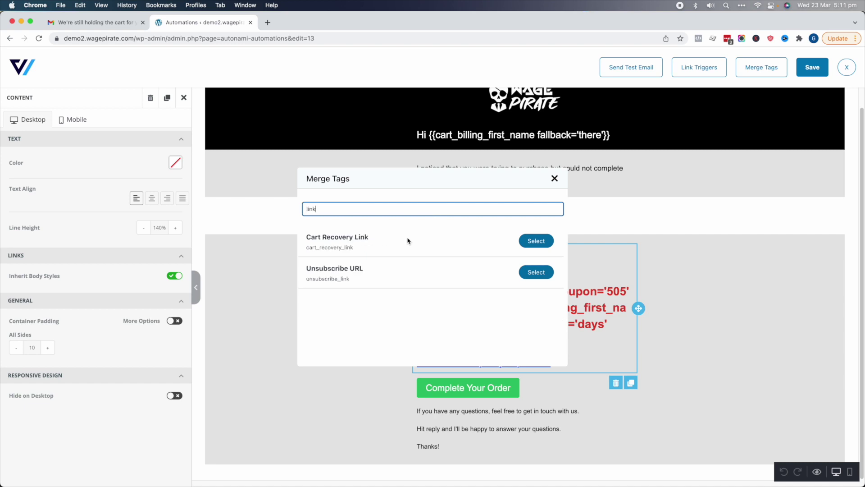
{"action": "left_click", "coordinate": [544, 241]}
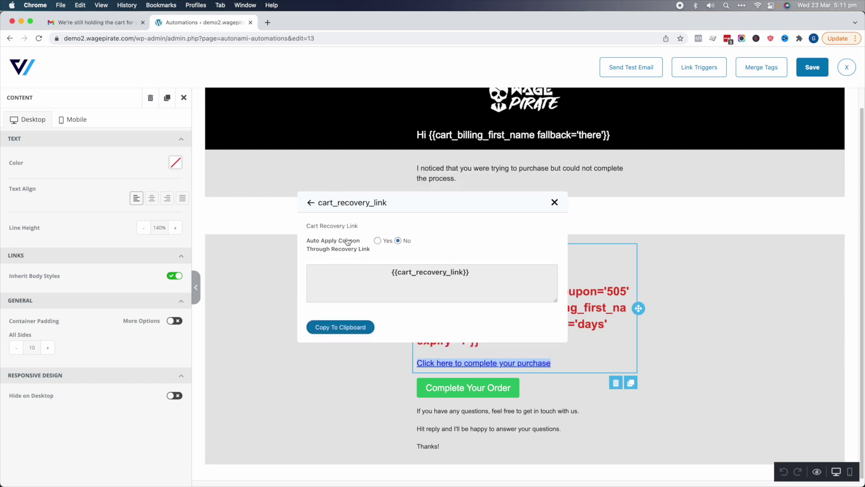
{"action": "left_click", "coordinate": [378, 241]}
{"action": "left_click", "coordinate": [404, 256]}
{"action": "key", "text": "super+v"}
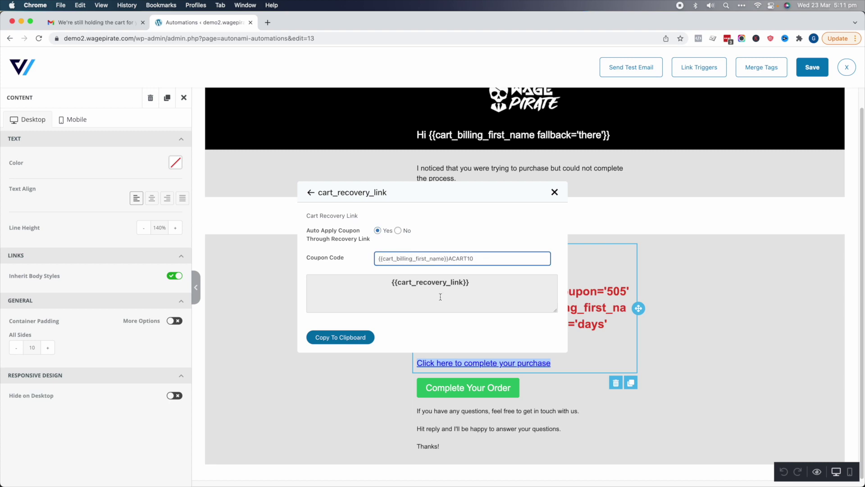
{"action": "left_click", "coordinate": [340, 337]}
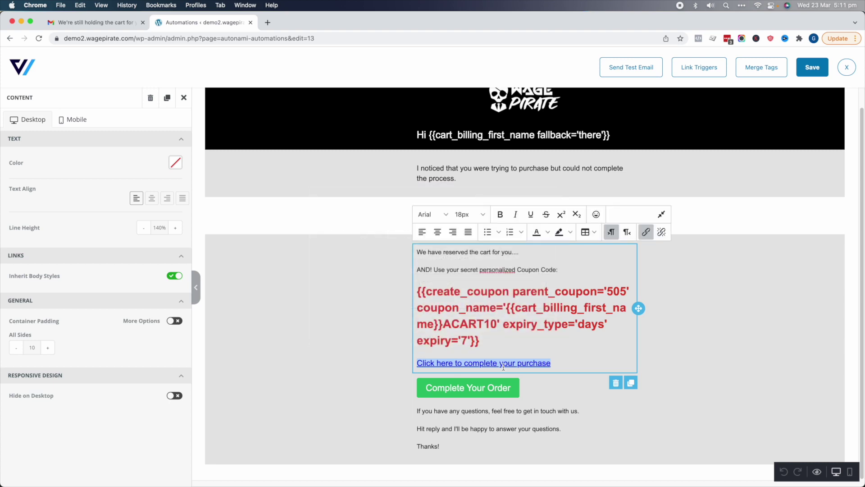
Replace the text link and Complete Your Order button URLs with the coupon link, then save the email
{"action": "left_click", "coordinate": [646, 232]}
{"action": "key", "text": "super+a"}
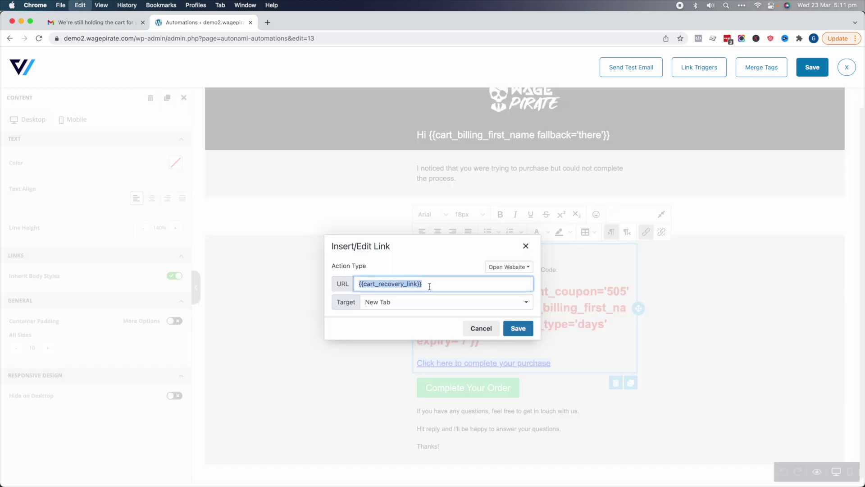
{"action": "key", "text": "super+v"}
{"action": "left_click", "coordinate": [517, 329]}
{"action": "left_click", "coordinate": [476, 389]}
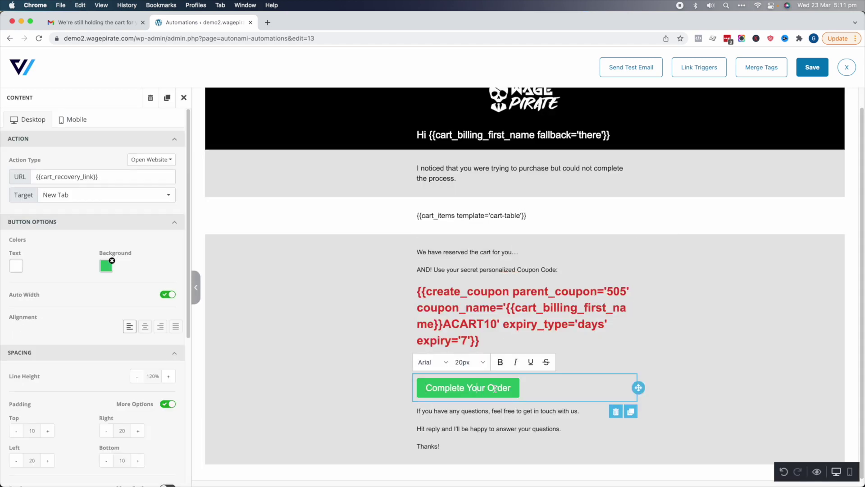
{"action": "left_click", "coordinate": [137, 181]}
{"action": "key", "text": "super+a"}
{"action": "key", "text": "super+v"}
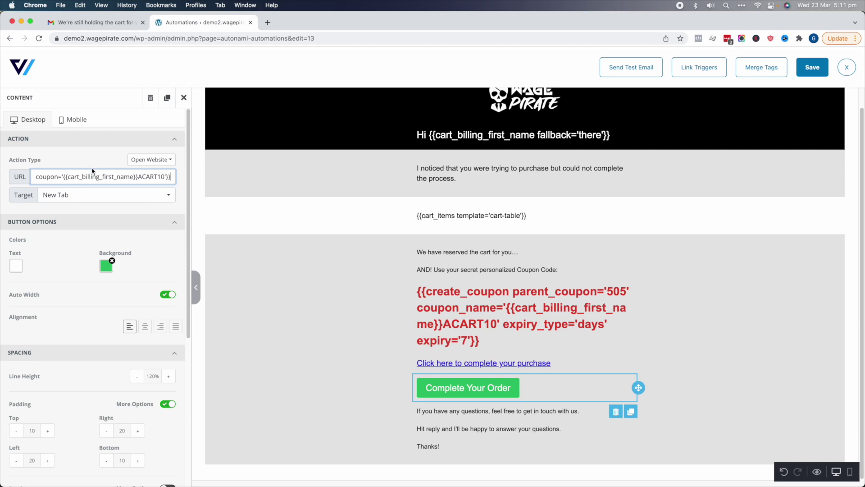
{"action": "left_click", "coordinate": [815, 67]}
{"action": "left_click", "coordinate": [847, 68]}
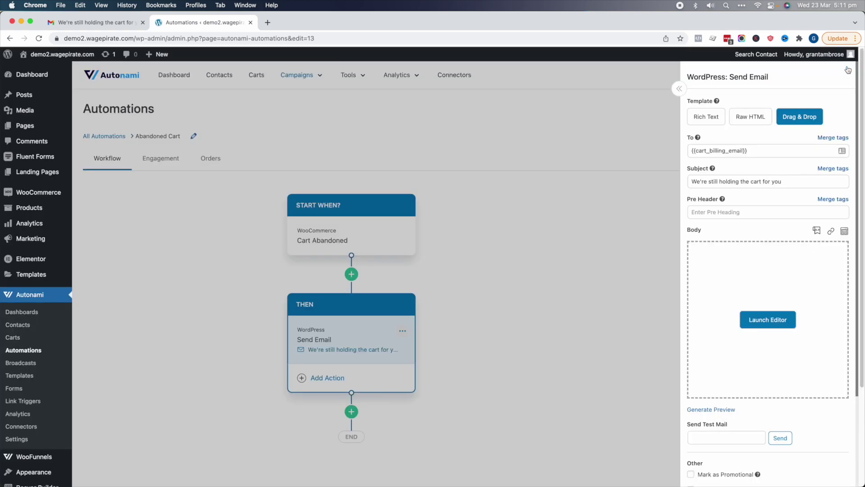